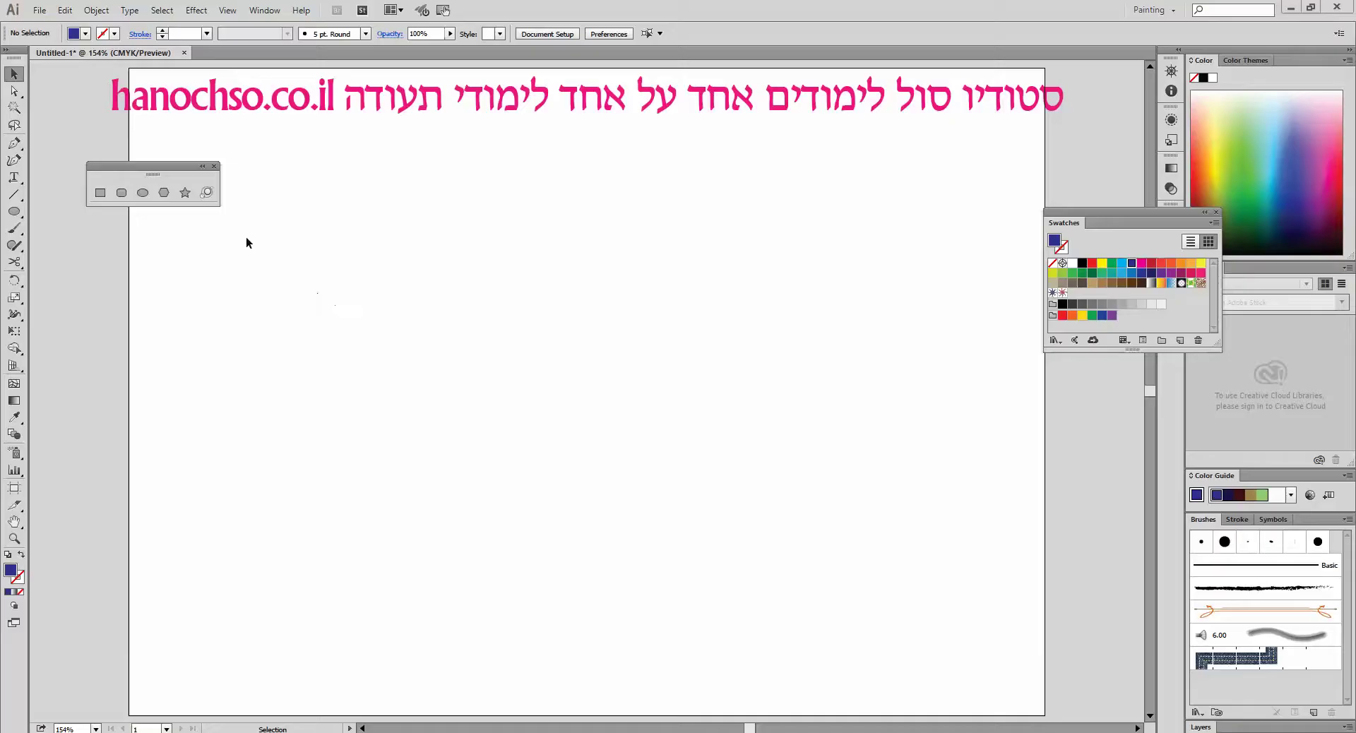
- Draw a tall, narrow blue ellipse about 26 × 78 mm in the upper middle of the artboard
left_click(142, 193)
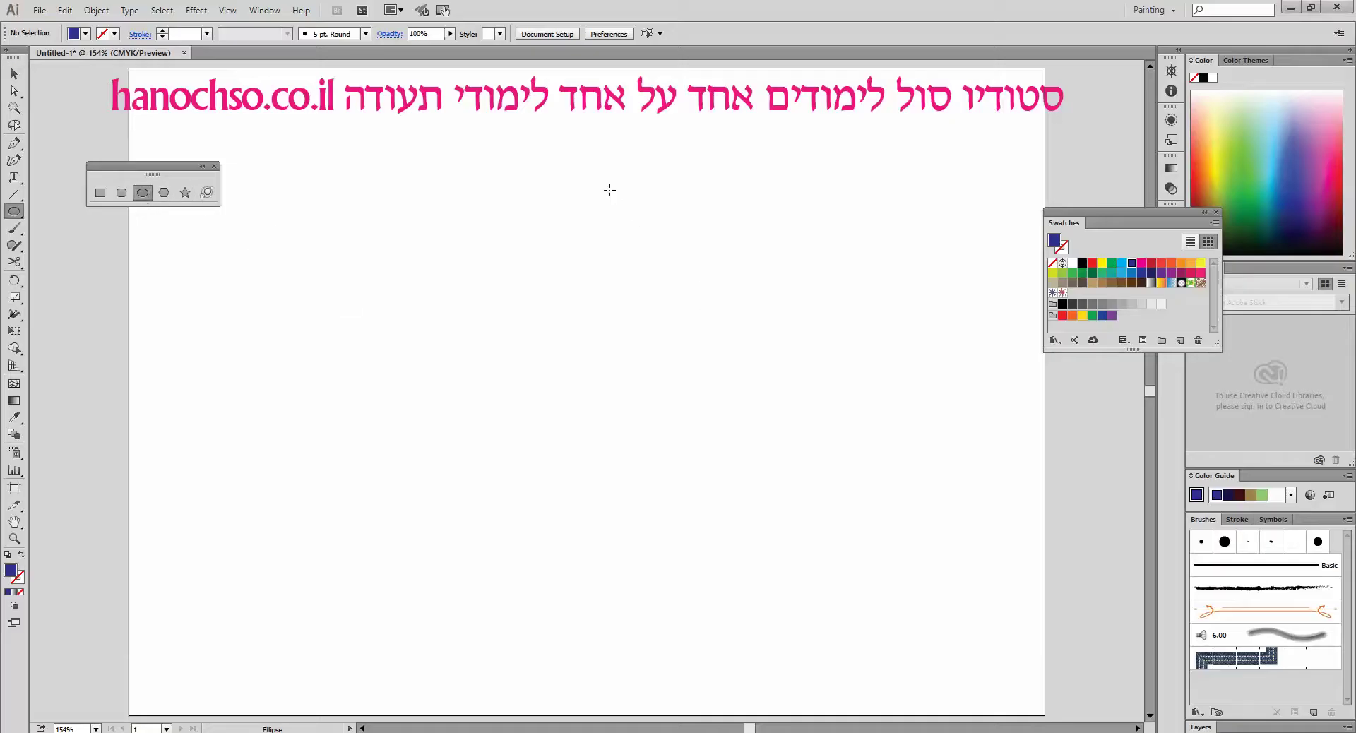
left_click_drag(565, 168, 646, 408)
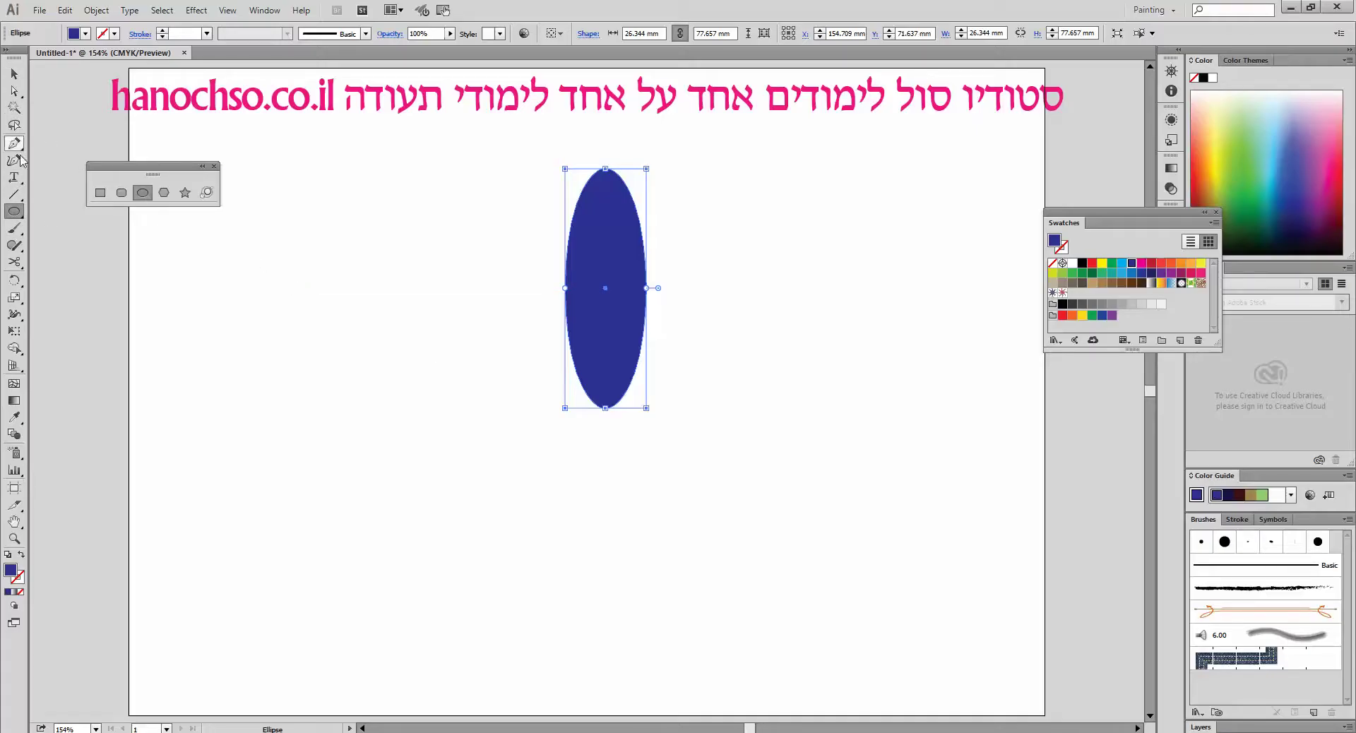
- Detach the Rotate tool group as a floating palette beside the artwork
left_click(14, 281)
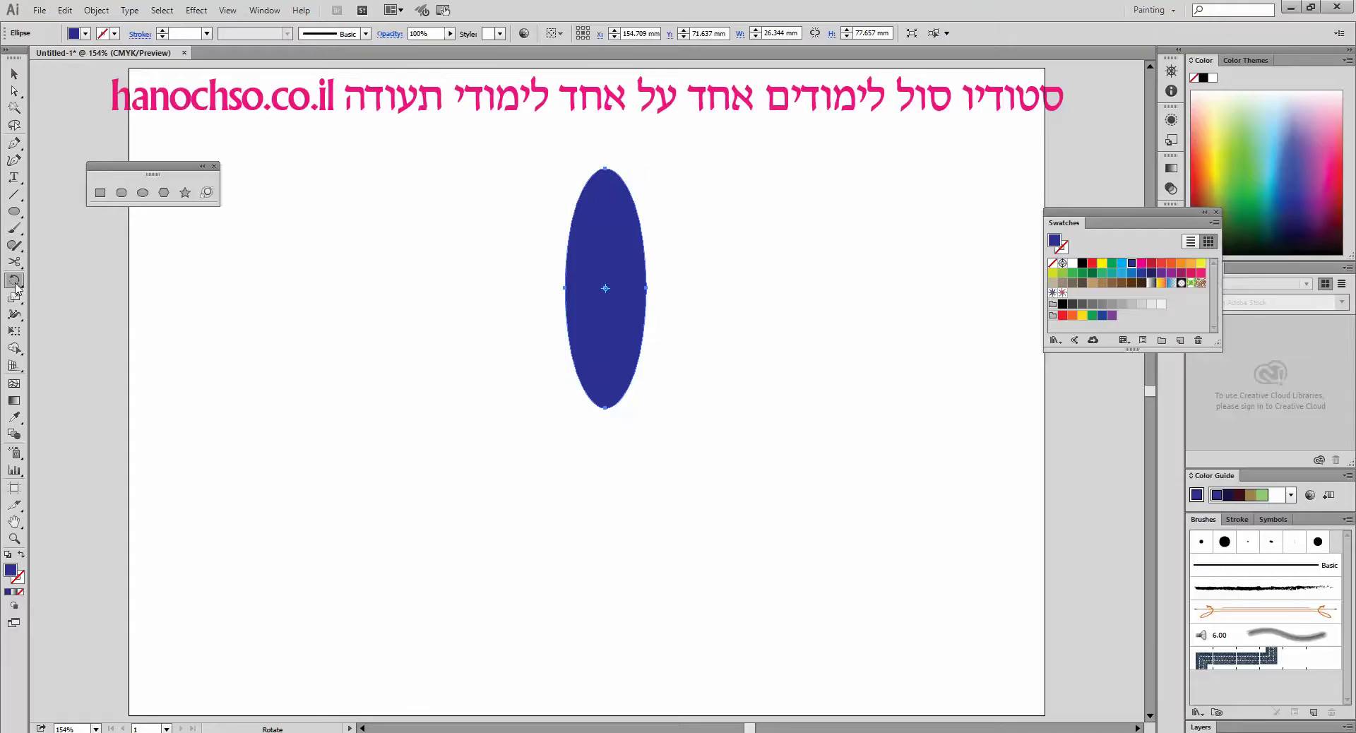
left_click_drag(16, 288, 129, 289)
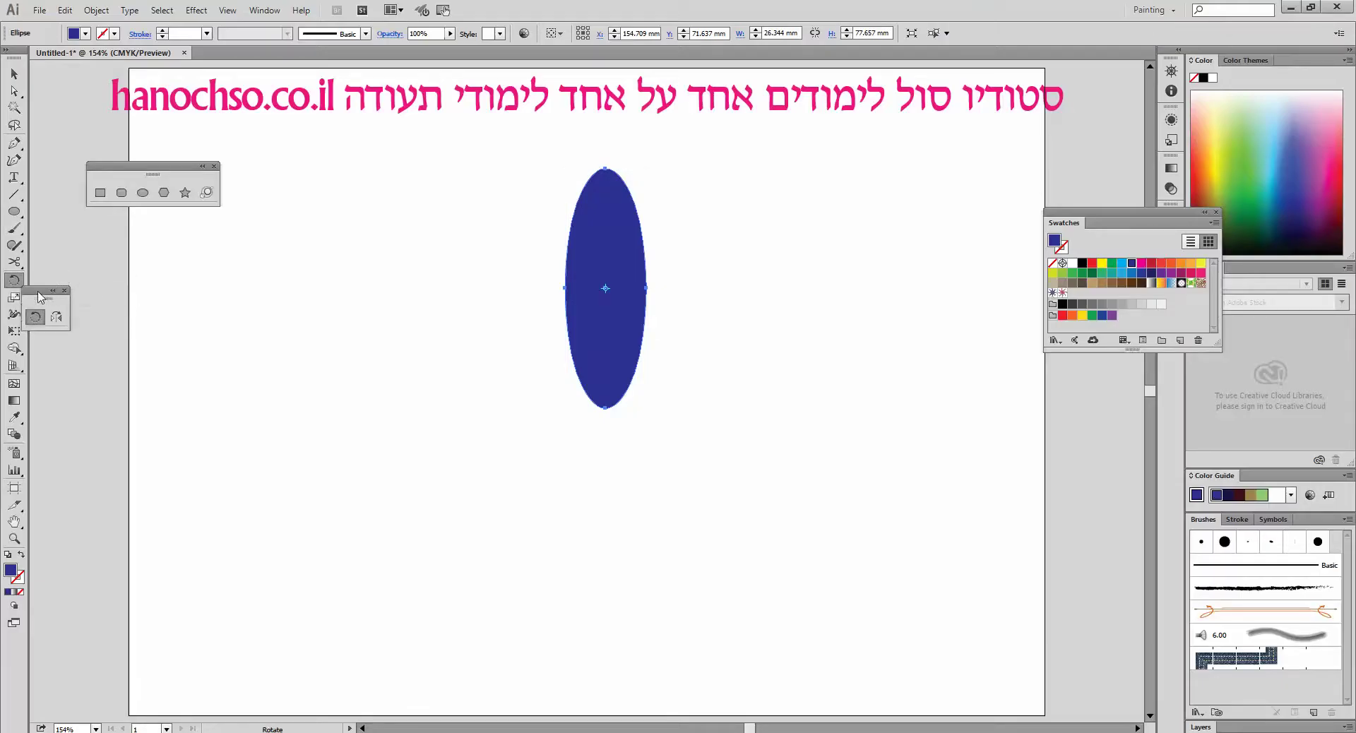
left_click_drag(40, 297, 281, 261)
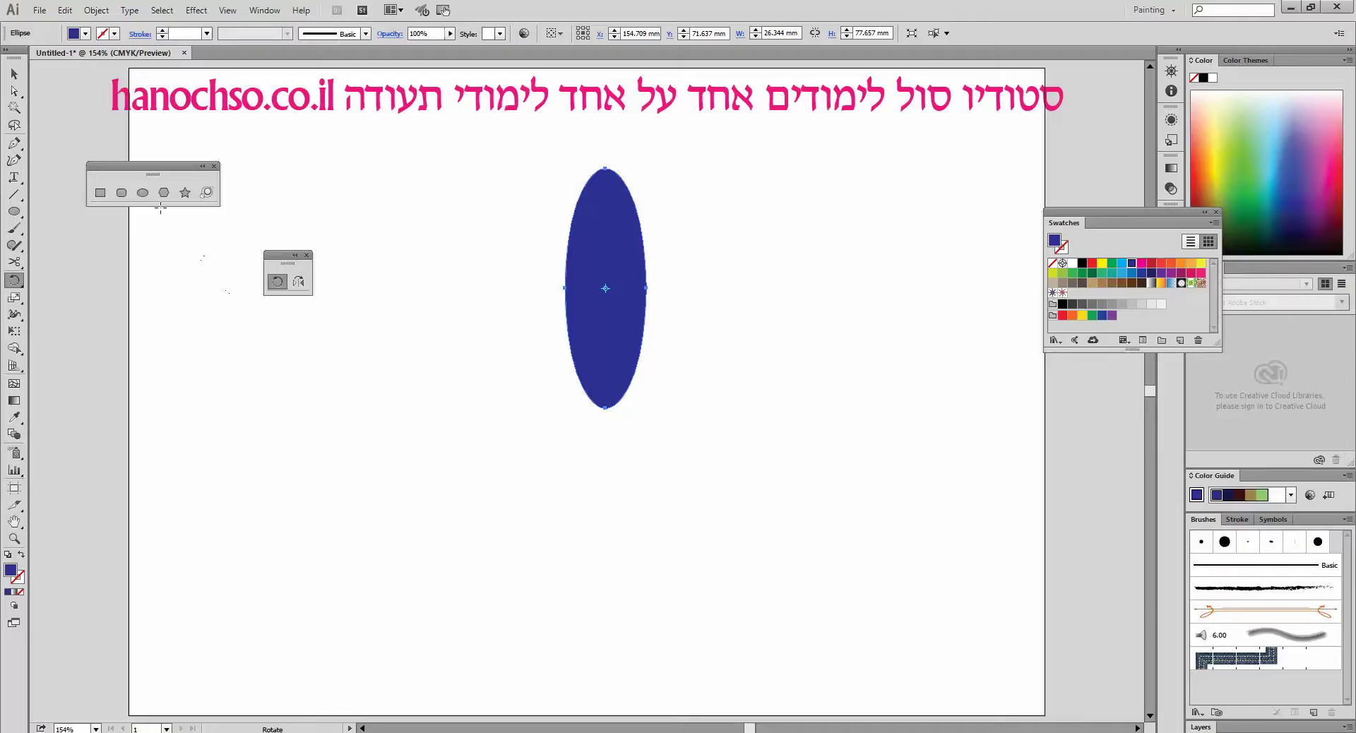
- Draw a circle about 22 mm in diameter just below the ellipse, centred on its vertical axis
left_click(143, 192)
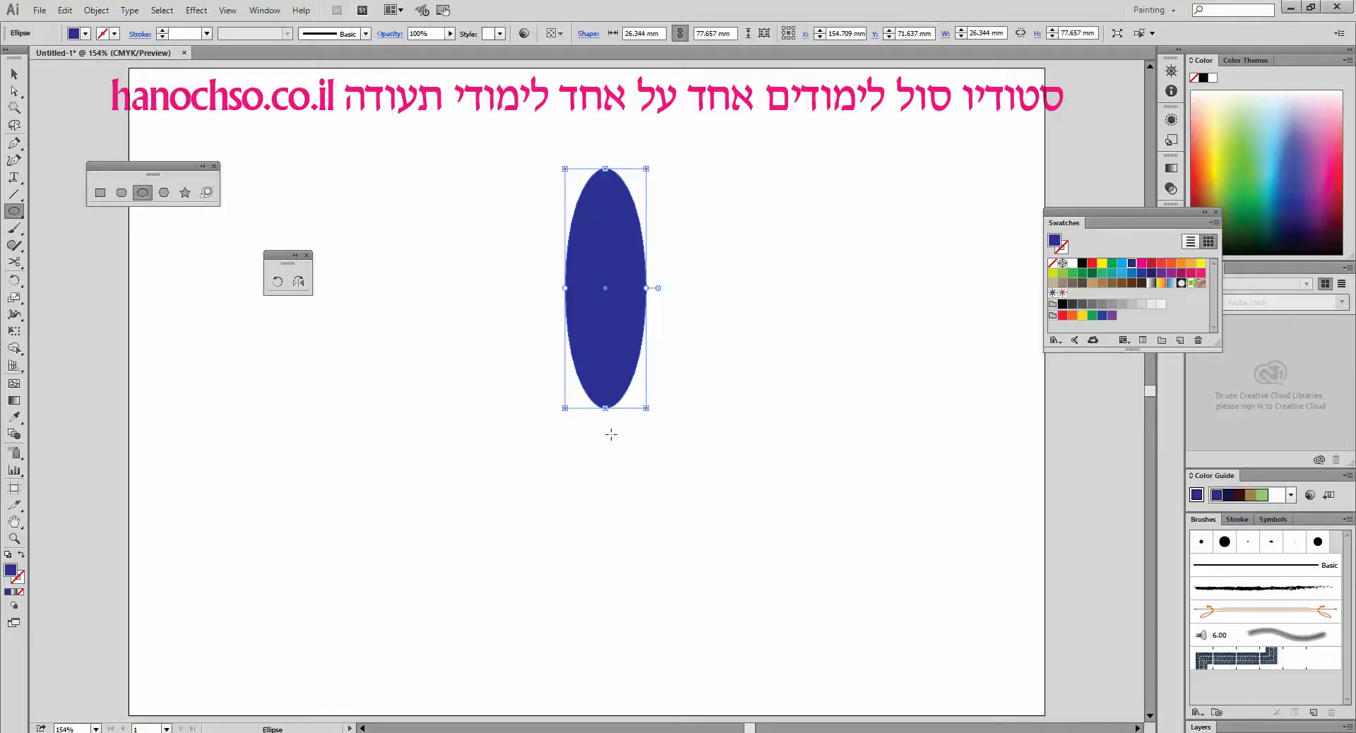
left_click_drag(606, 454, 640, 420)
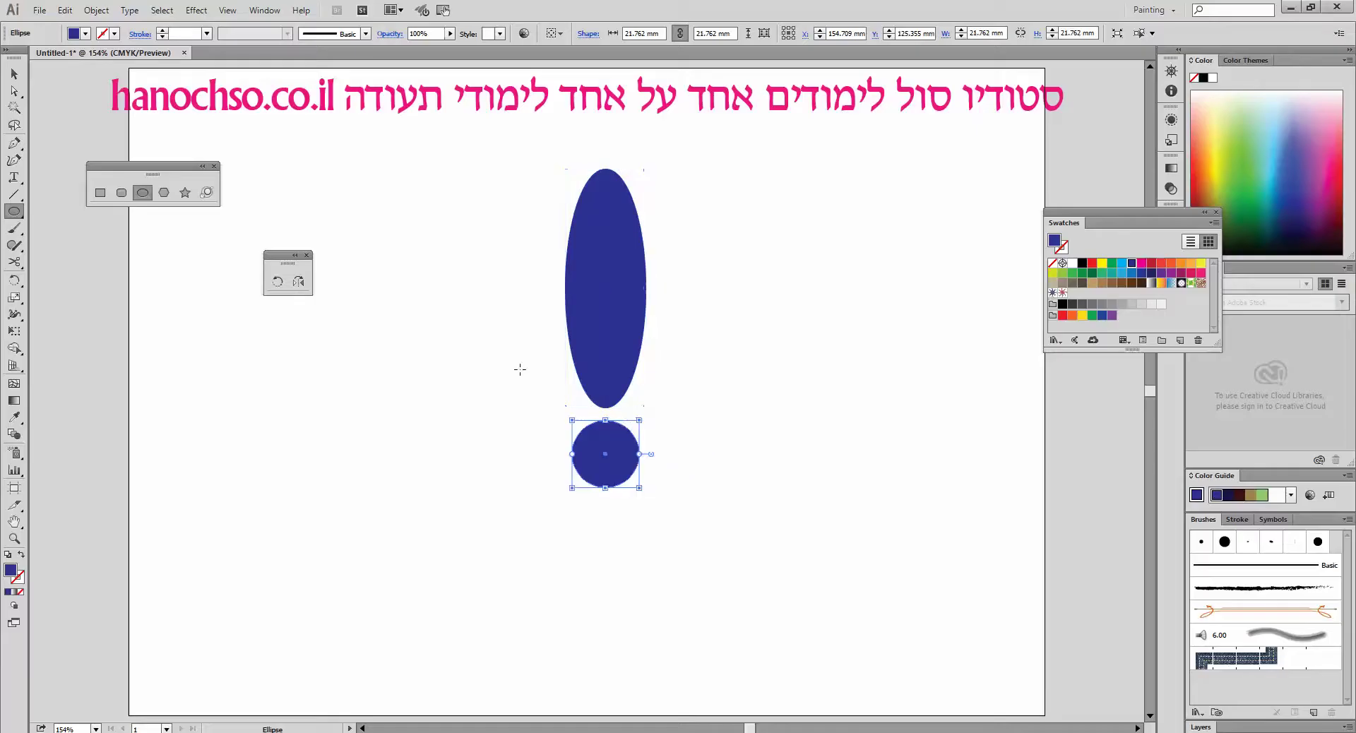
- Create a copy of the tall ellipse rotated 20° around the centre of the circle
left_click(14, 74)
left_click(611, 277)
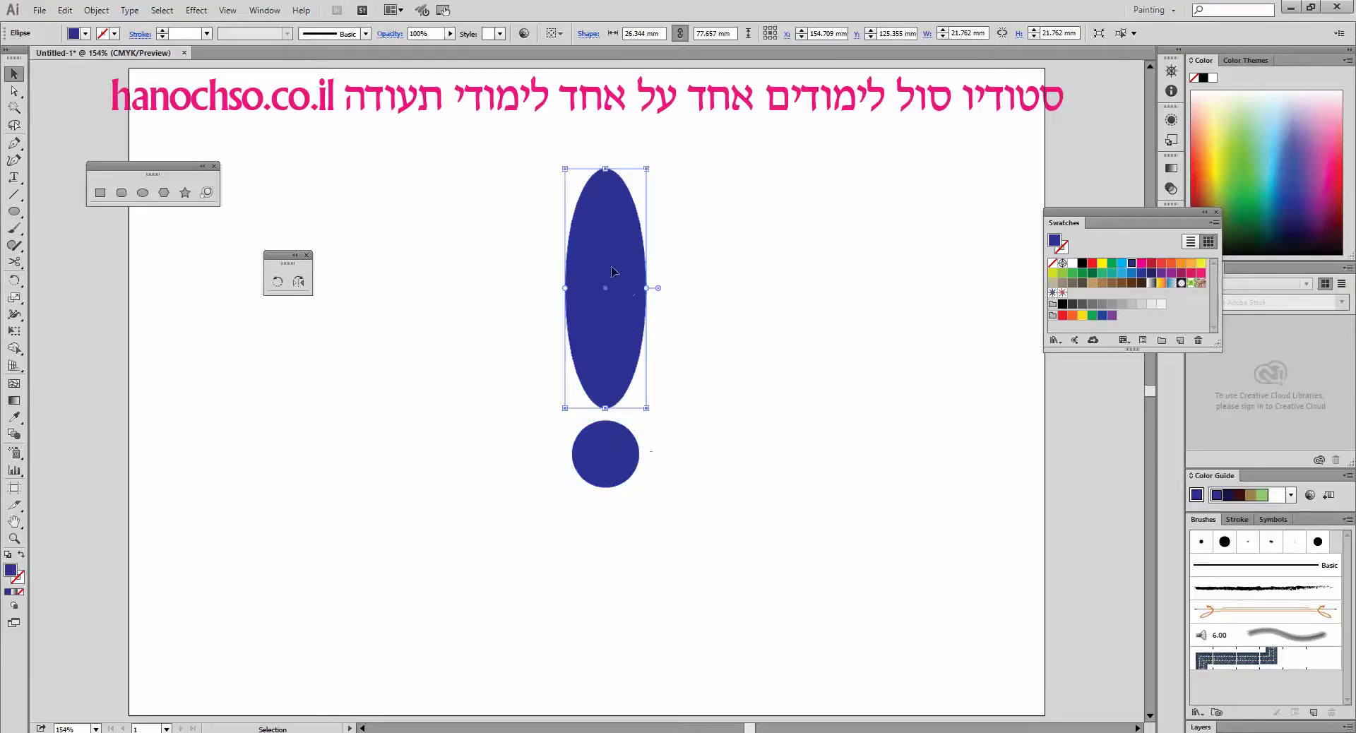
left_click(604, 459)
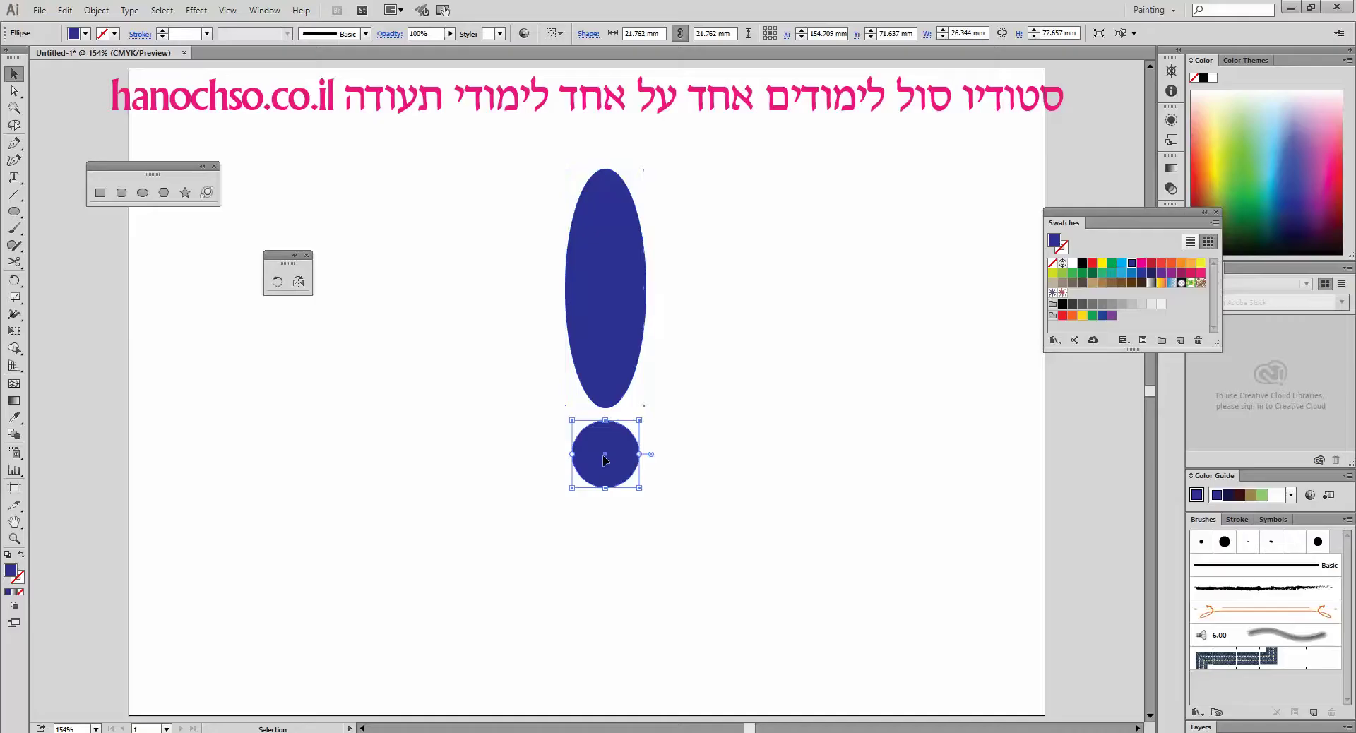
left_click(625, 241)
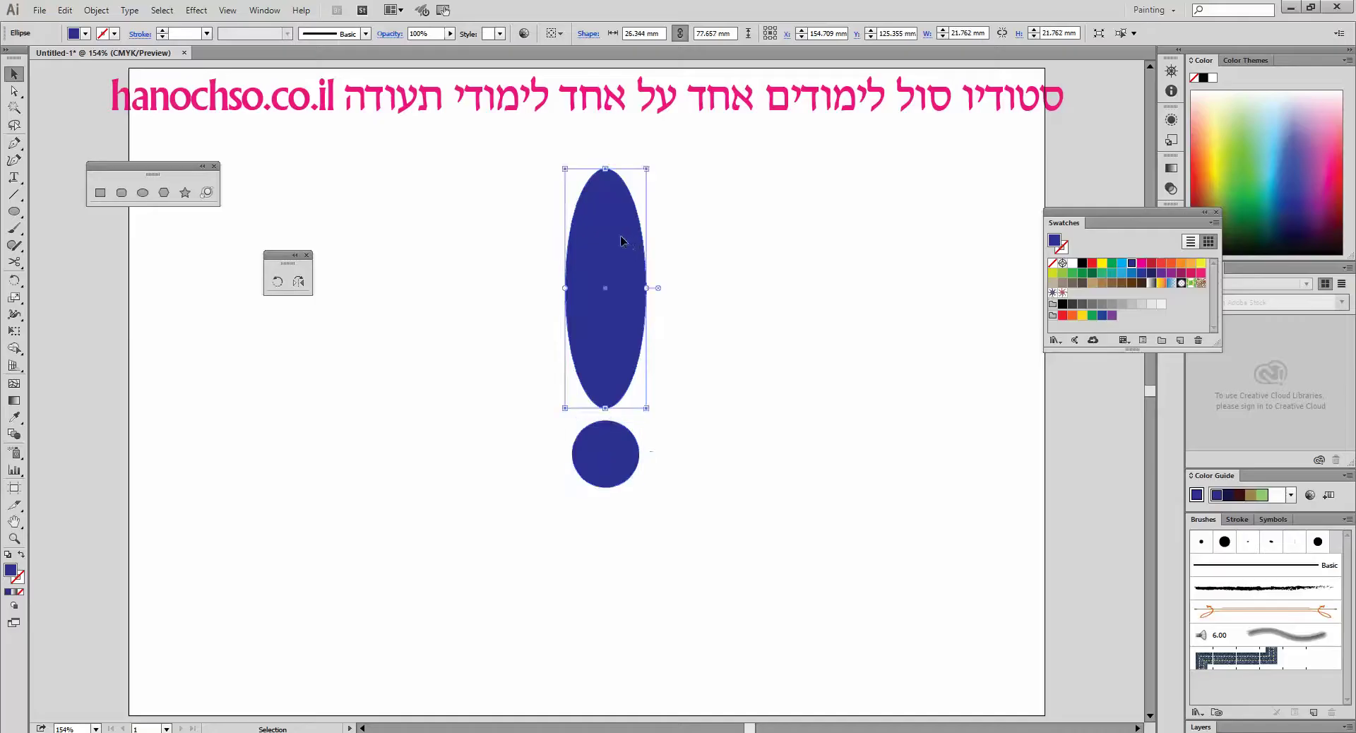
left_click(277, 281)
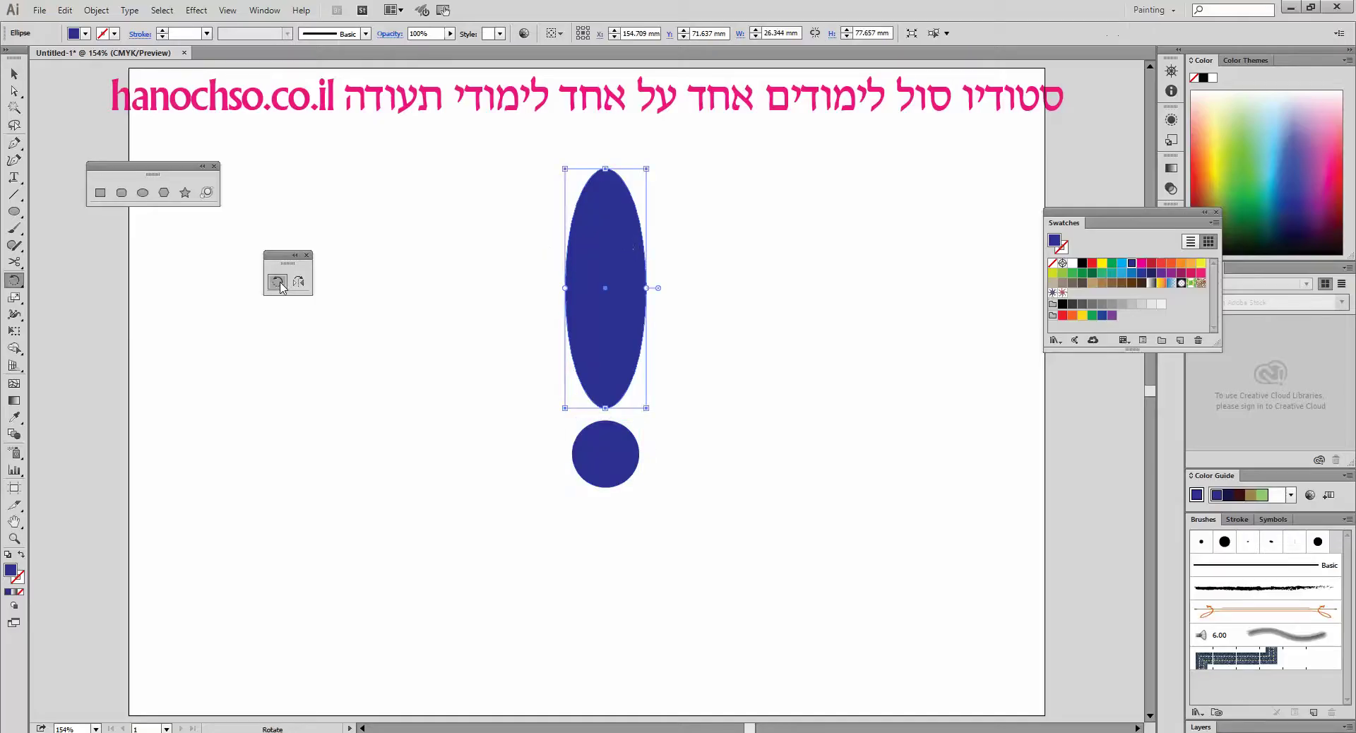
left_click(607, 455, "alt")
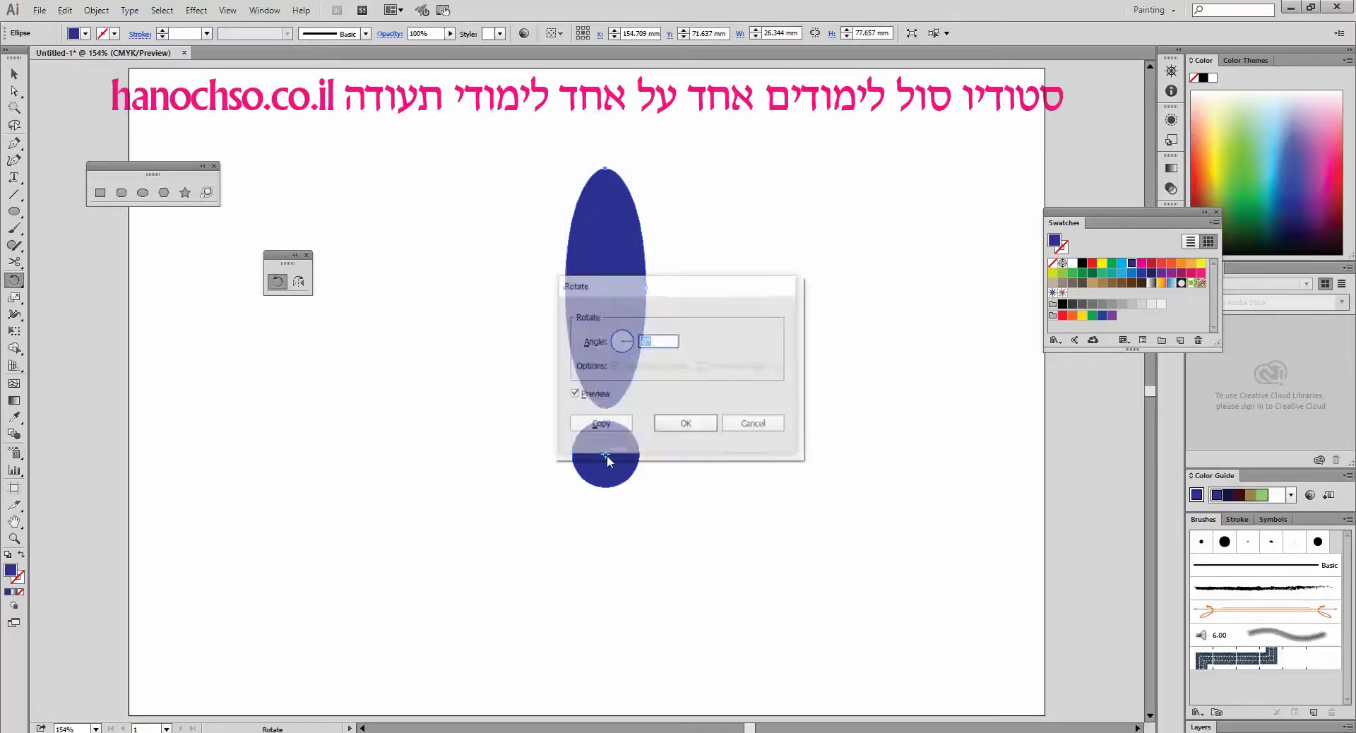
left_click_drag(650, 278, 839, 191)
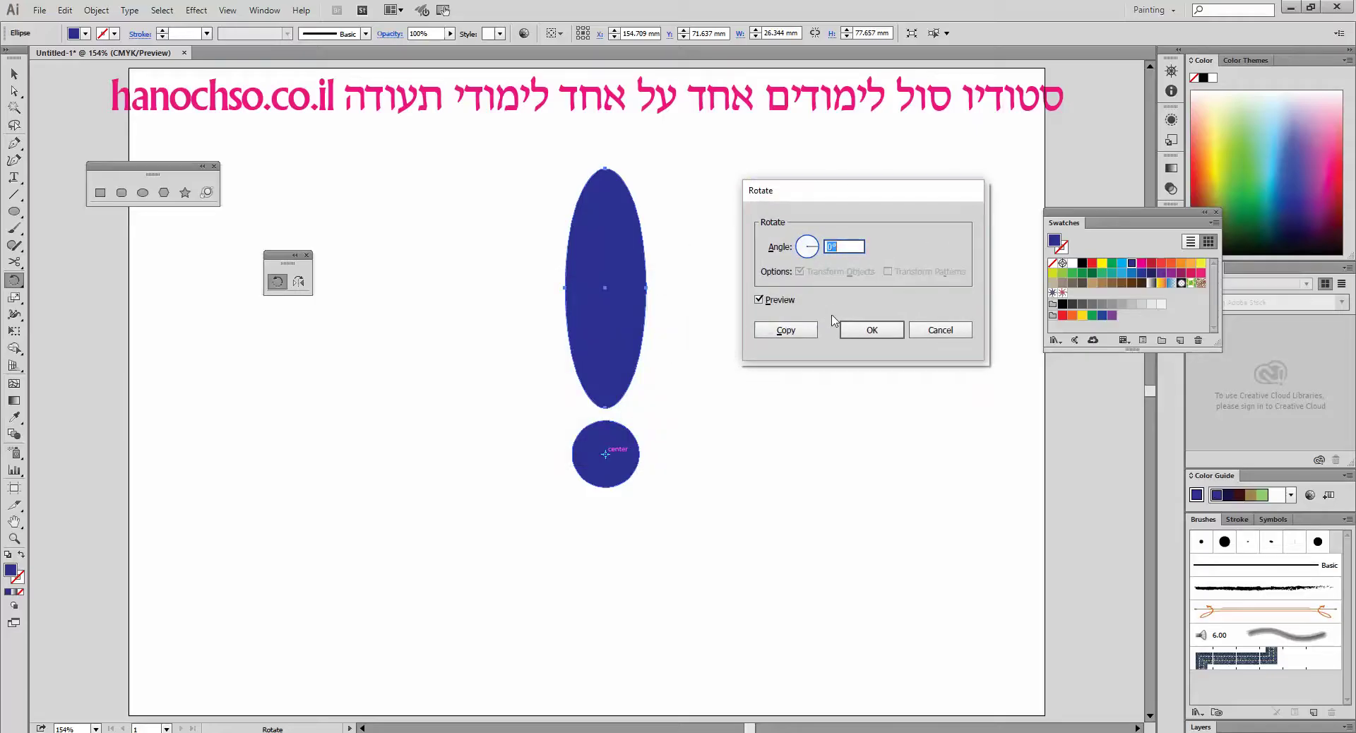
type("20")
left_click(773, 330)
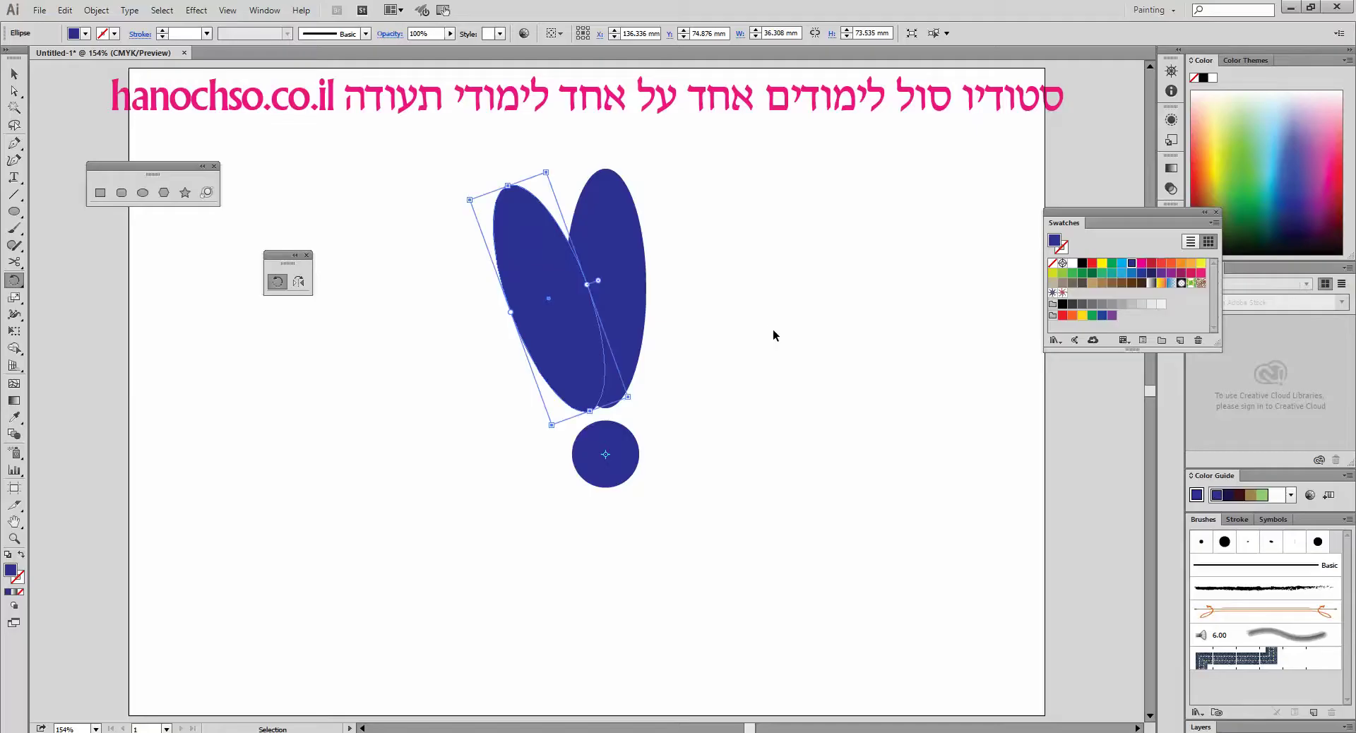
- Repeat the rotated copy until the petals form a full ring around the circle
key("ctrl+d")
key("ctrl+d")
key("ctrl+d")
key("ctrl+d")
key("ctrl+d")
key("ctrl+d")
key("ctrl+d")
key("ctrl+d")
key("ctrl+d")
key("ctrl+d")
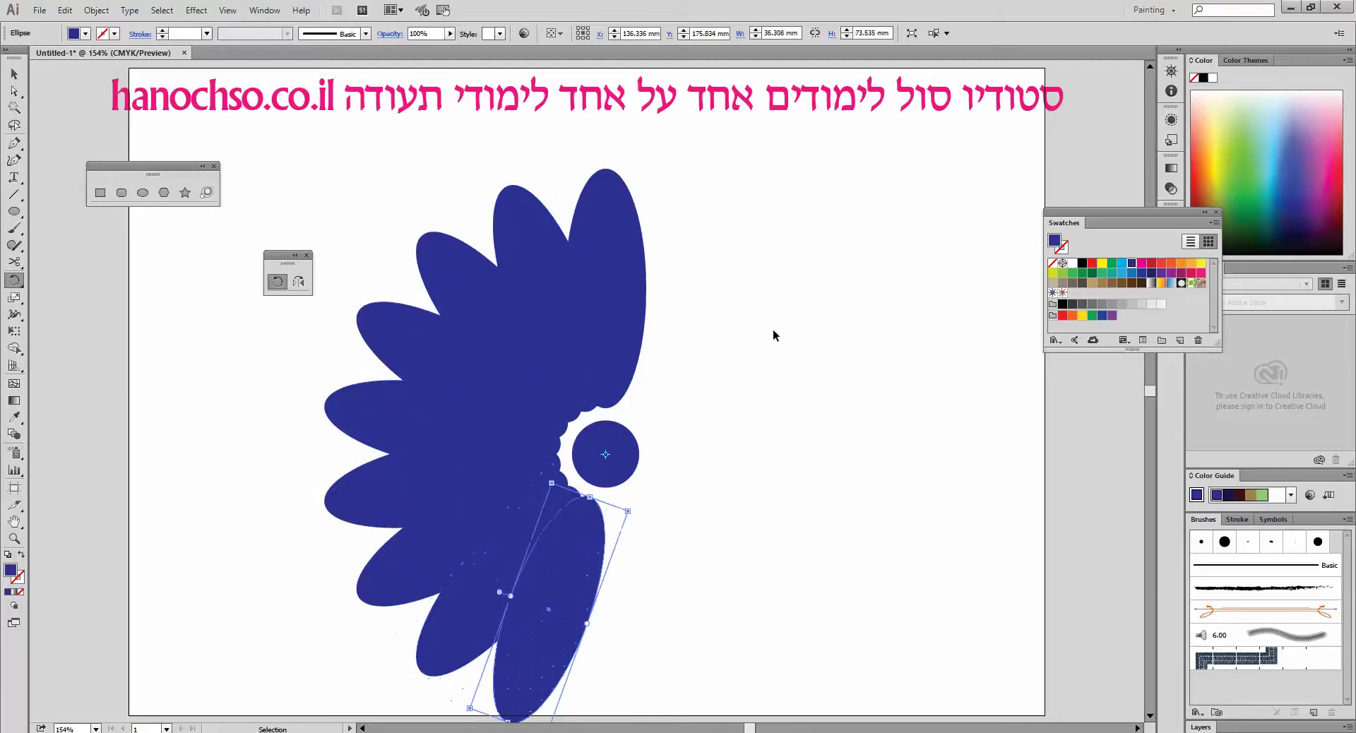
key("ctrl+d")
key("ctrl+d")
key("ctrl+d")
key("ctrl+d")
key("ctrl+d")
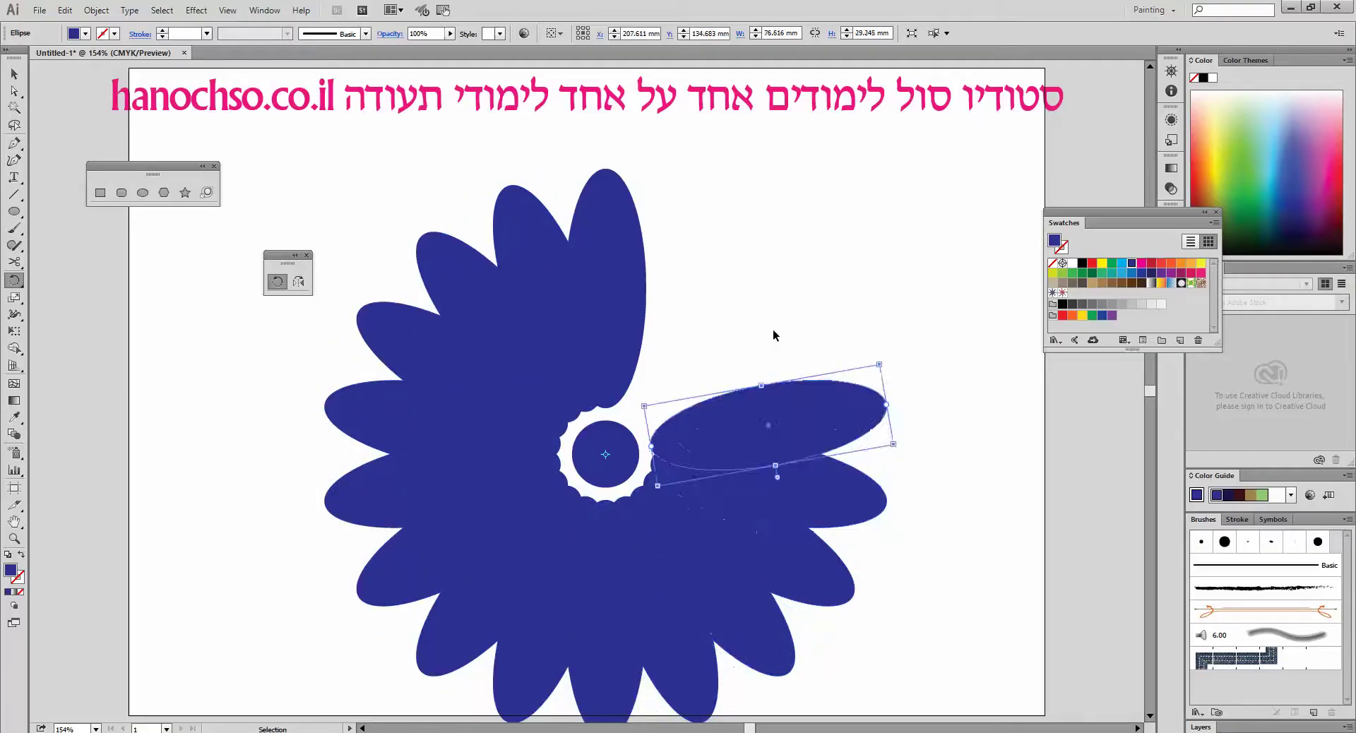
key("ctrl+d")
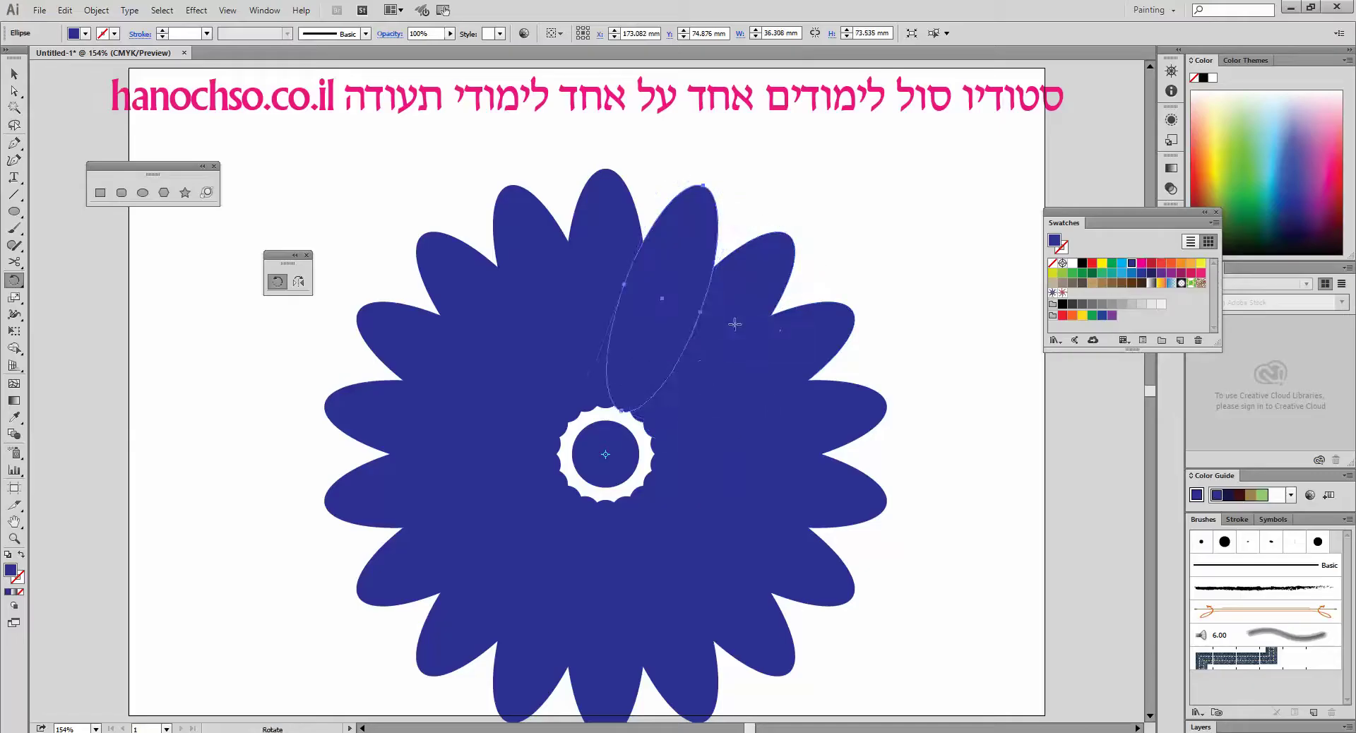
- Set up a previewed gradient mesh for all shapes with 4 rows, 4 columns and To Center appearance
key("ctrl+a")
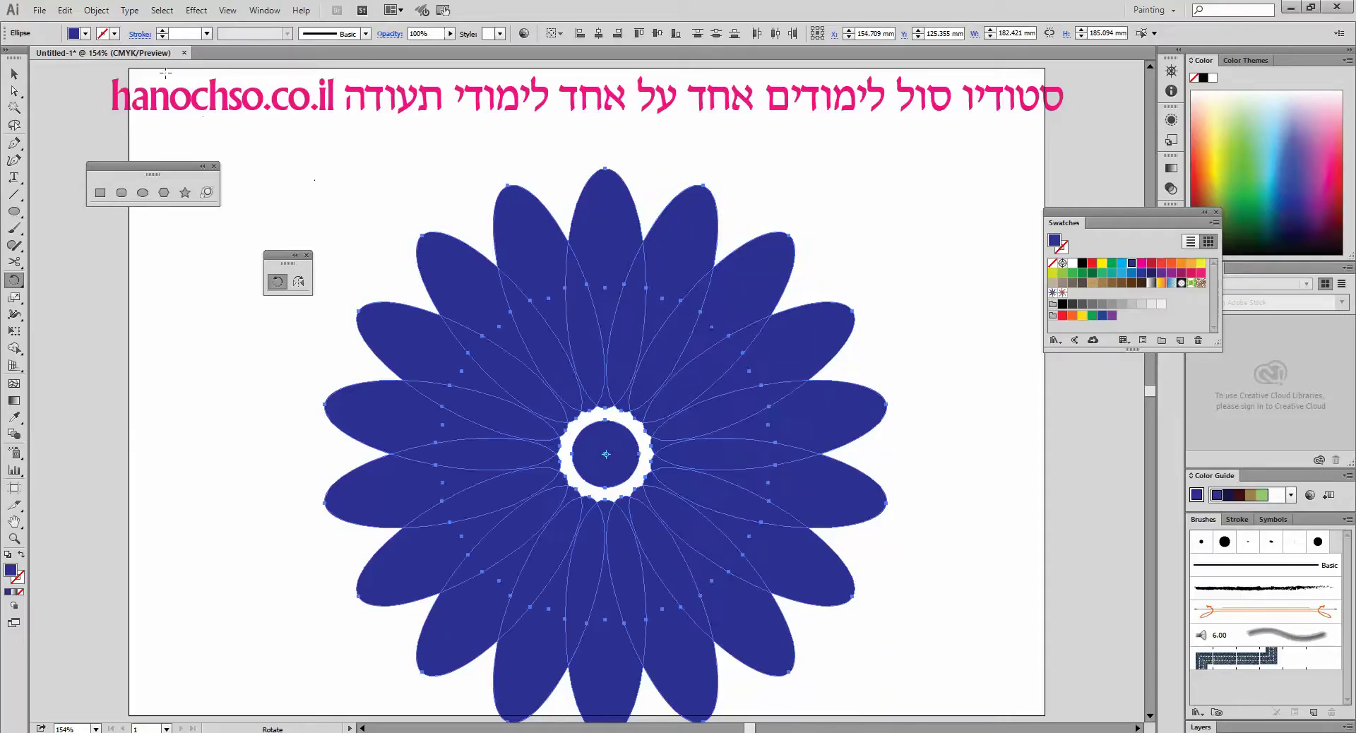
left_click(95, 11)
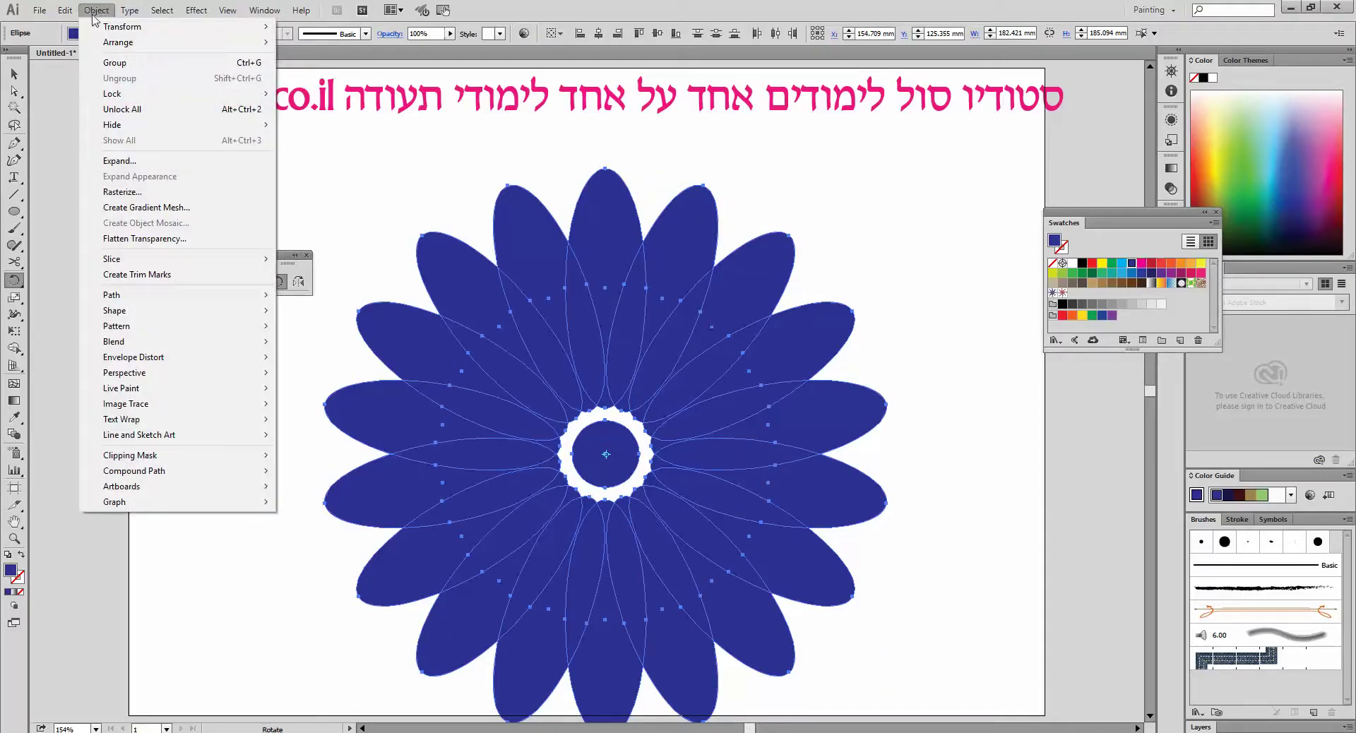
left_click(185, 209)
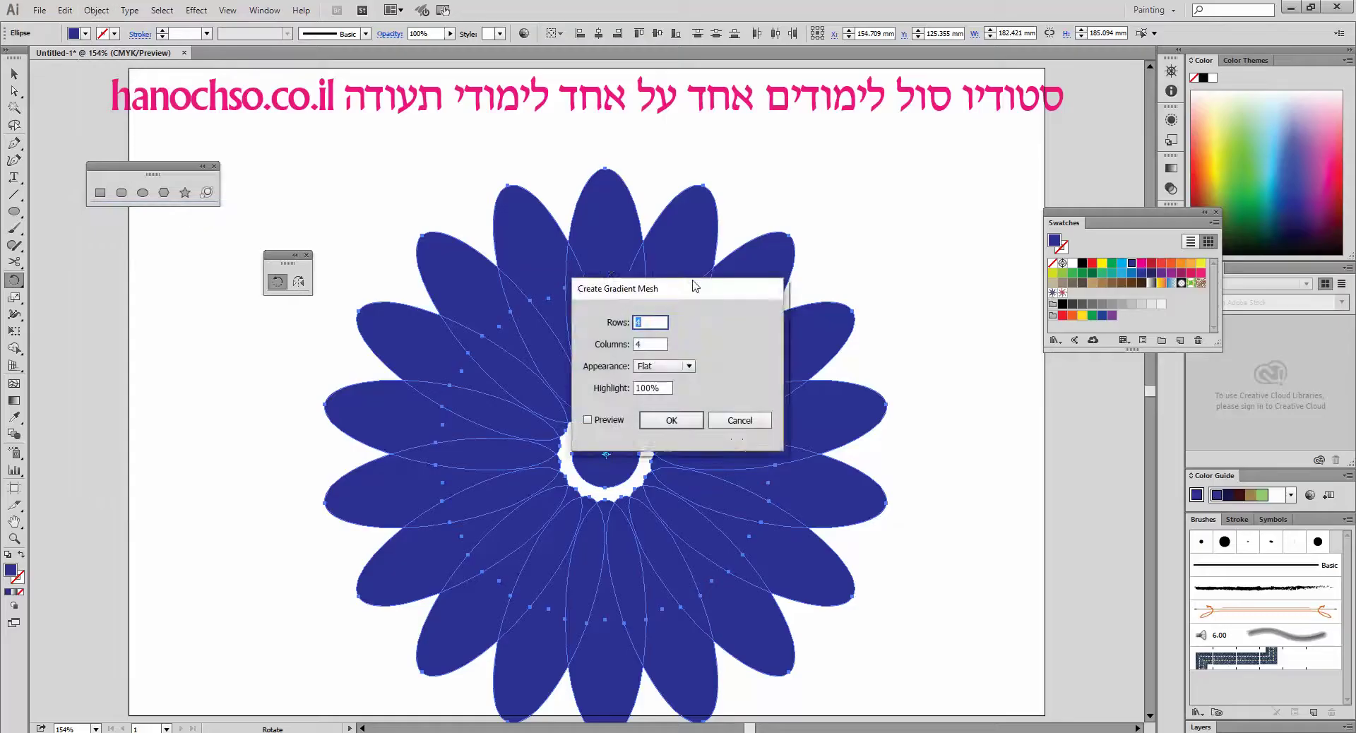
left_click_drag(694, 284, 960, 204)
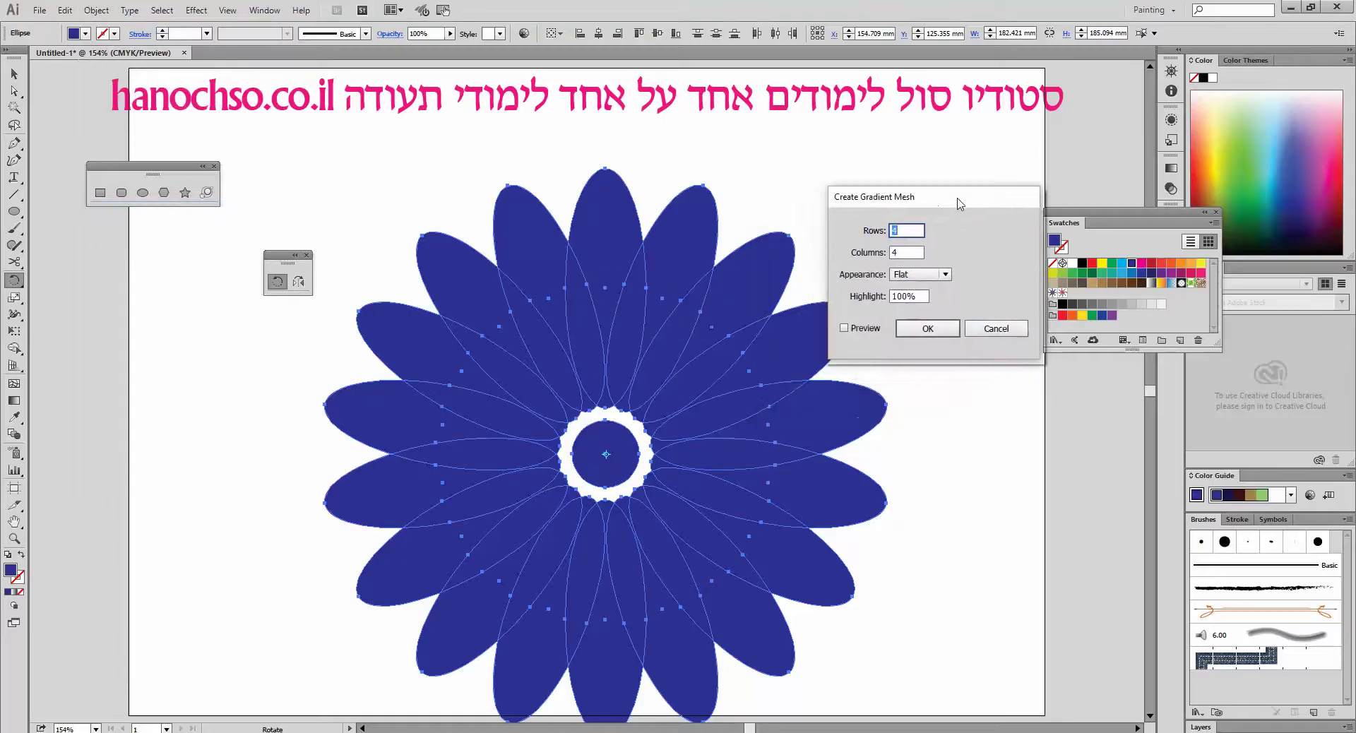
left_click(844, 328)
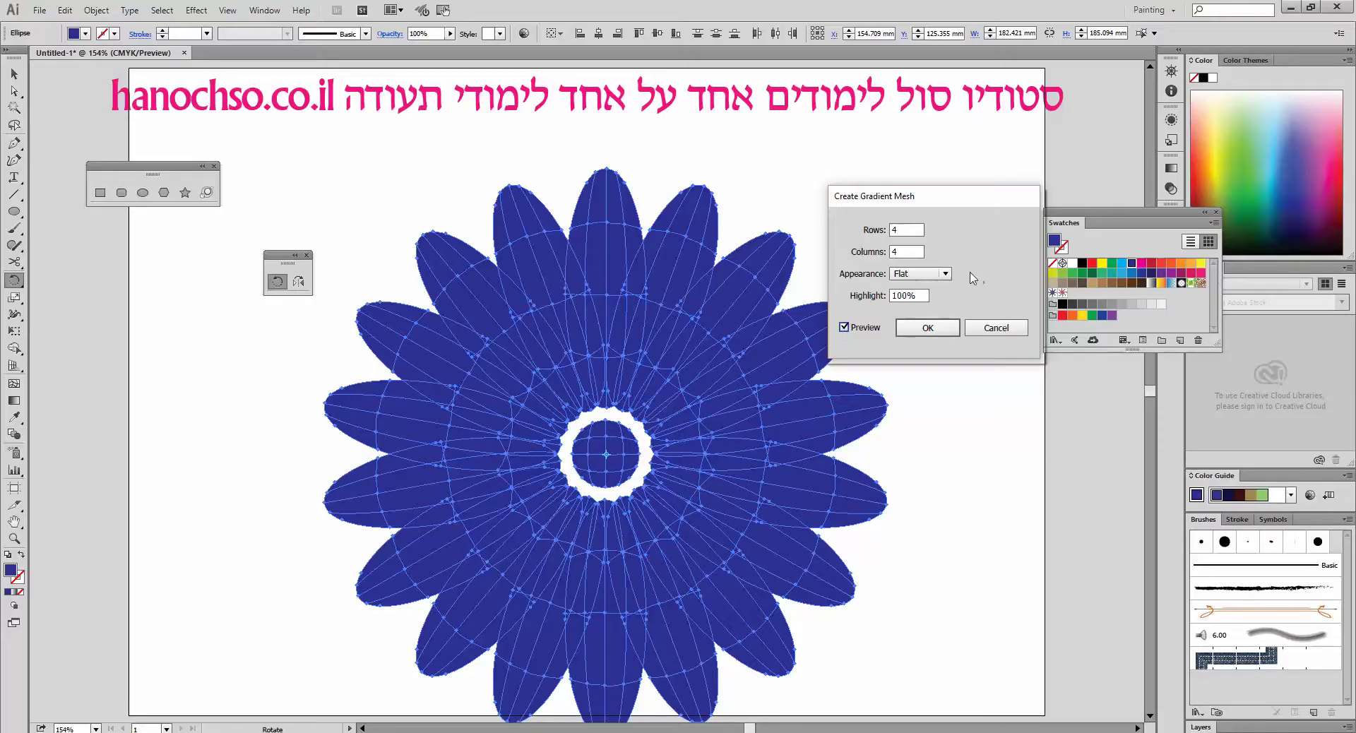
left_click(936, 277)
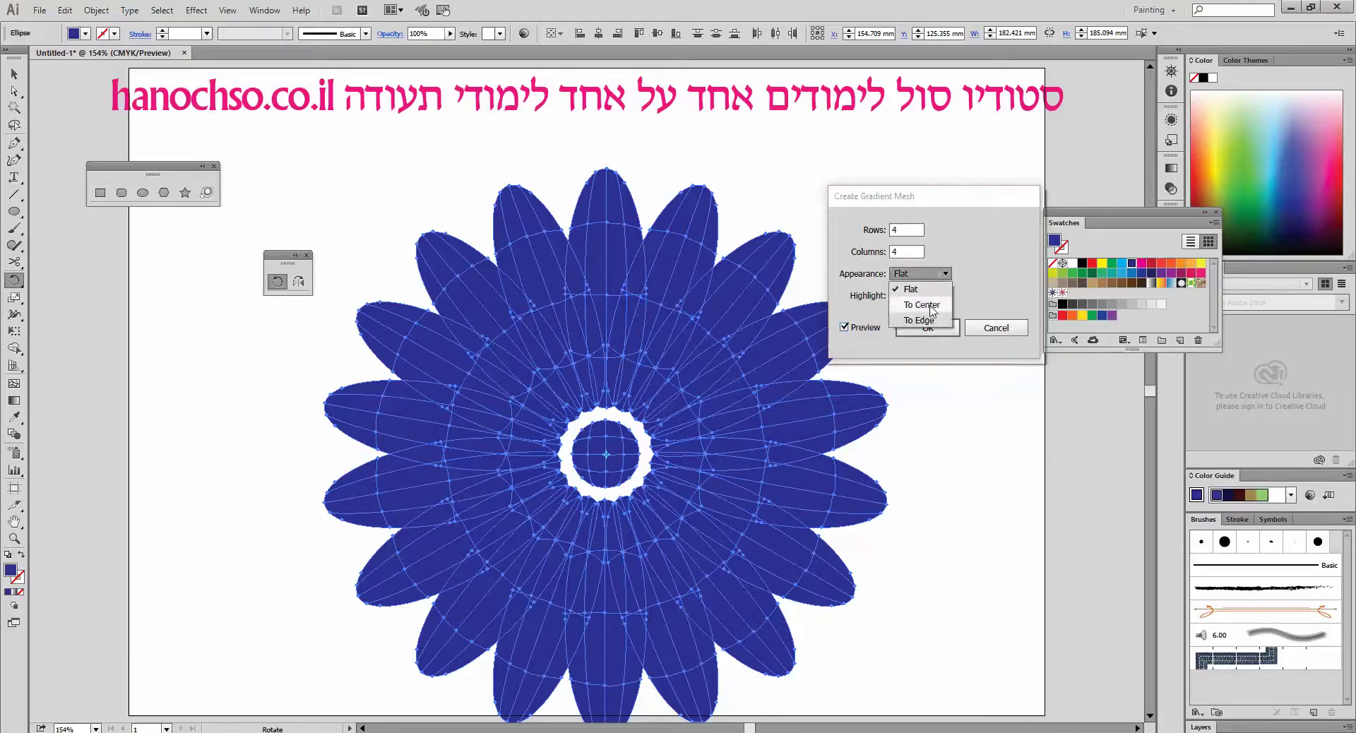
left_click(931, 301)
- Preview the To Edge appearance for the gradient mesh and return to To Center
left_click(925, 274)
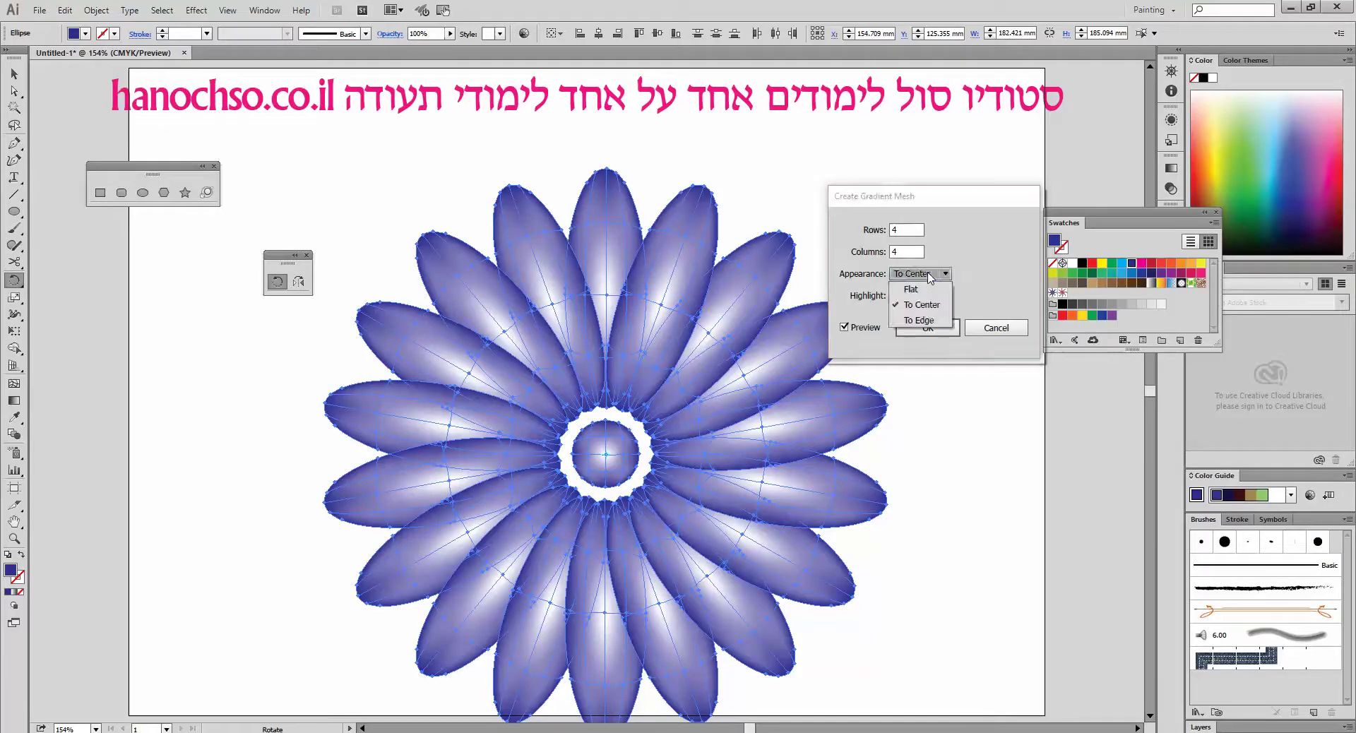
left_click(919, 323)
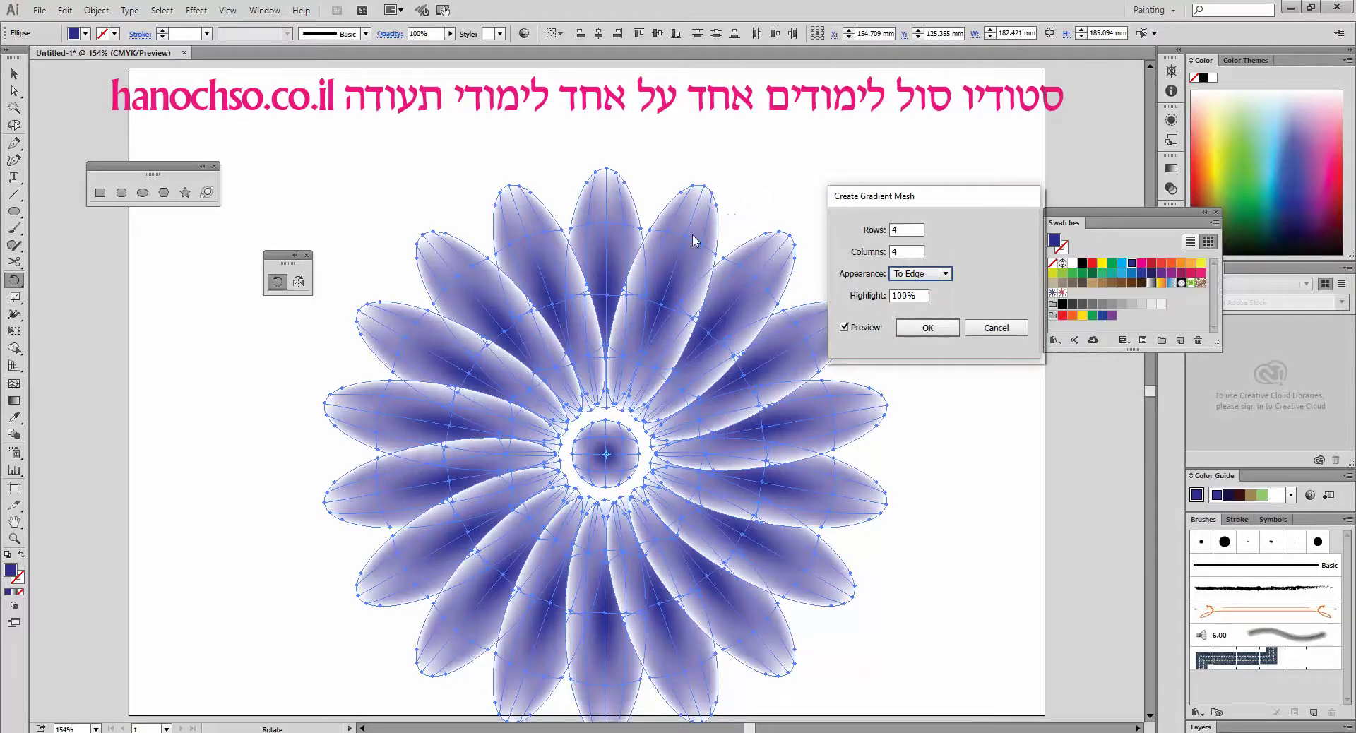
left_click(919, 276)
left_click(922, 304)
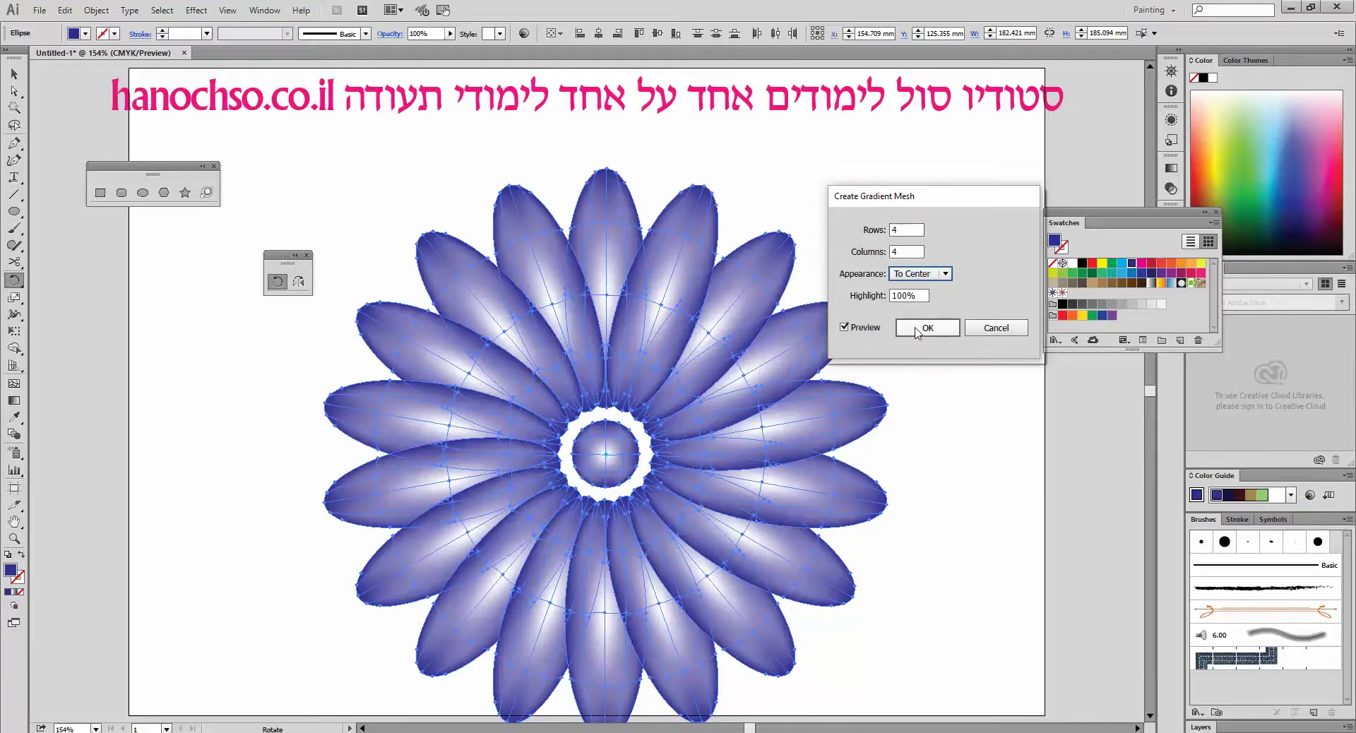
- Apply the gradient mesh and deselect the flower
left_click(918, 329)
left_click(14, 73)
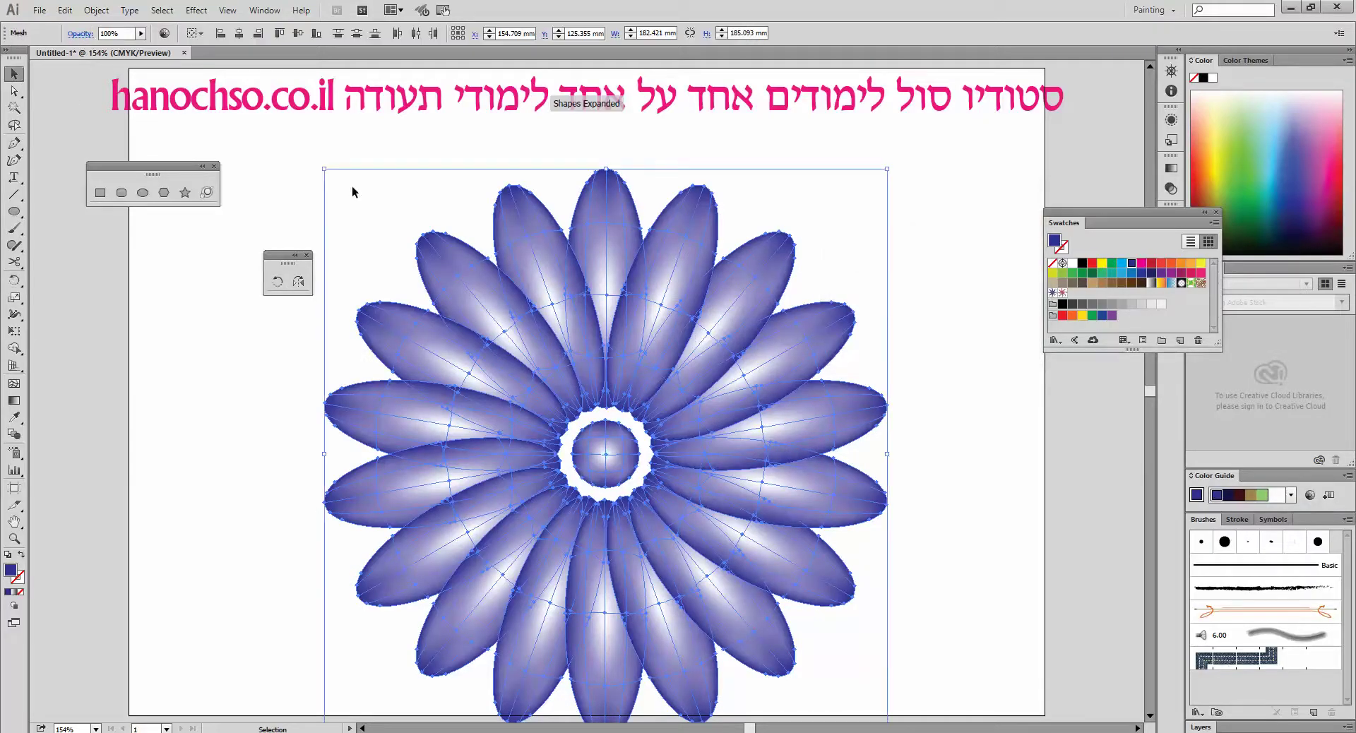
left_click(460, 167)
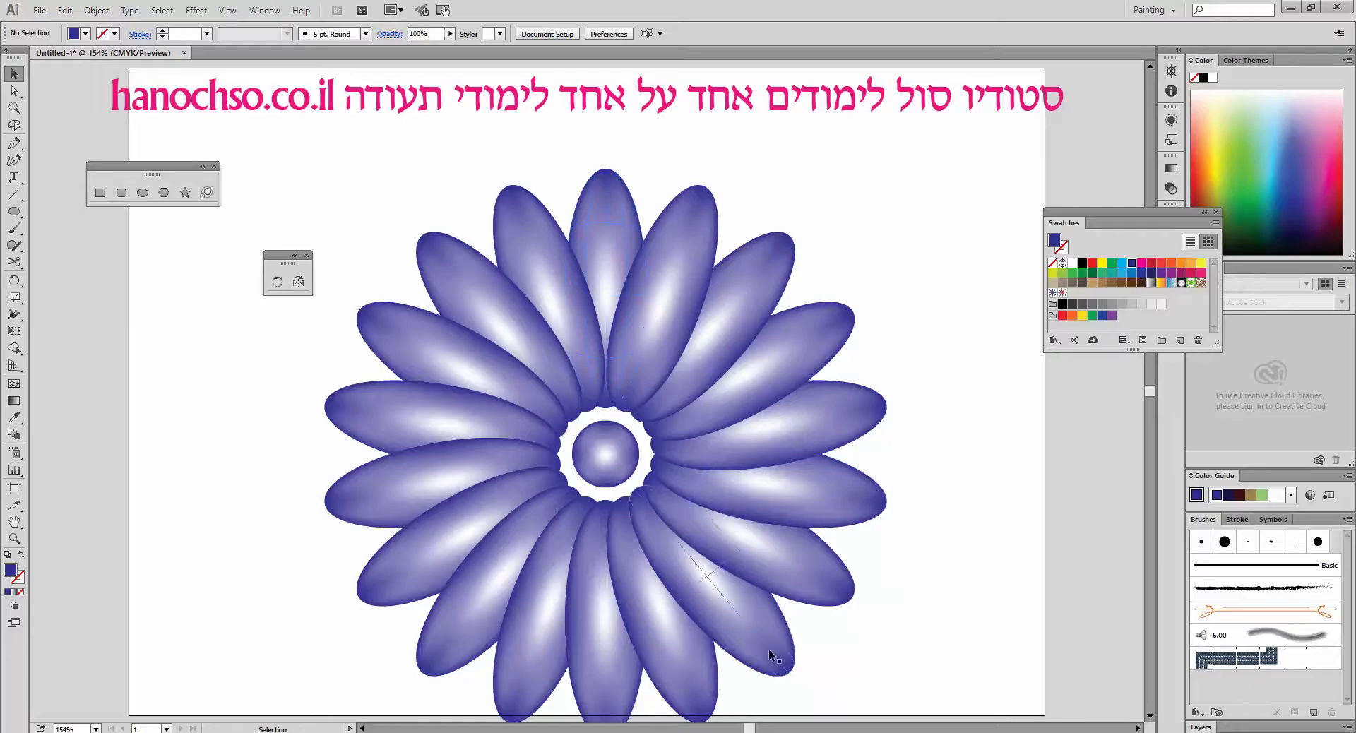
- Lasso the mesh points at the outer tips of the flower's right-hand petals and colour them yellow
left_click(14, 125)
mouse_move(706, 147)
left_mouse_down()
mouse_move(633, 134)
mouse_move(596, 139)
mouse_move(577, 169)
mouse_move(592, 189)
mouse_move(684, 206)
mouse_move(804, 296)
mouse_move(850, 421)
mouse_move(823, 573)
mouse_move(830, 616)
mouse_move(923, 586)
mouse_move(914, 260)
mouse_move(803, 151)
mouse_move(705, 147)
left_mouse_up()
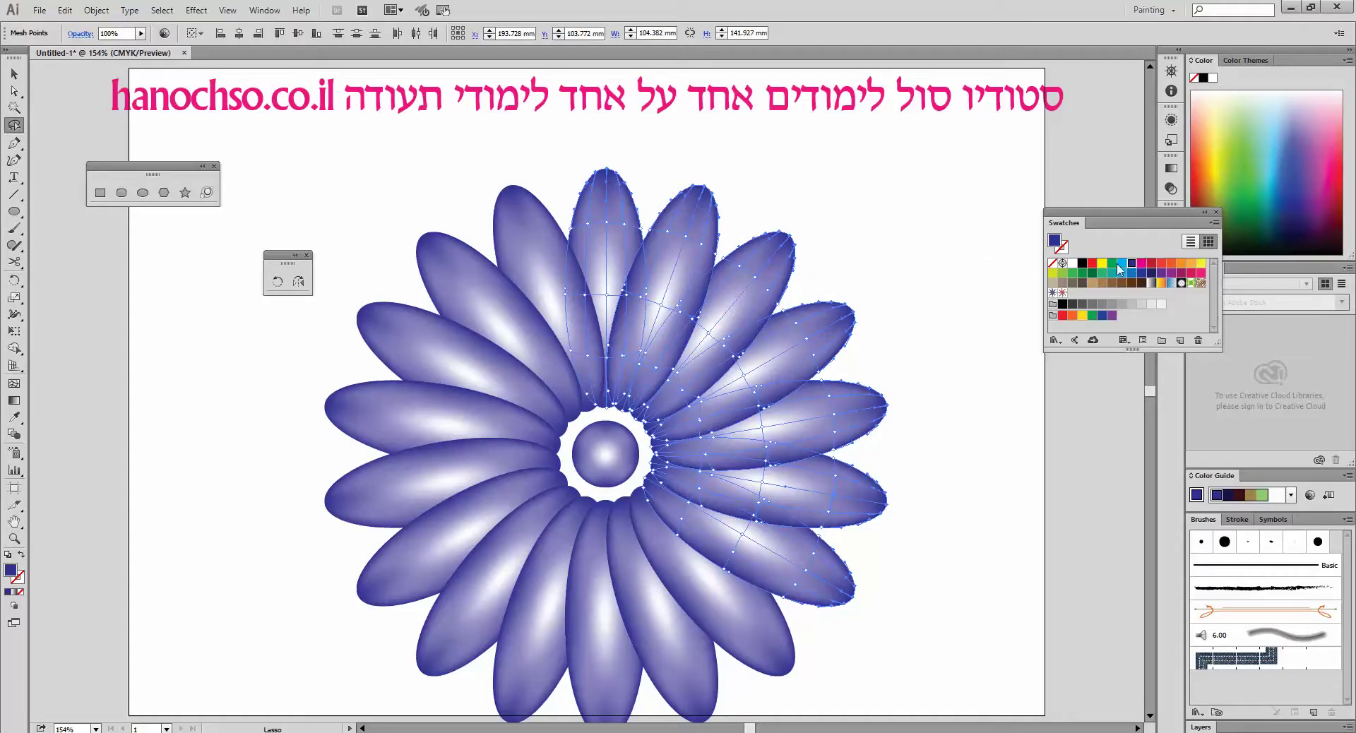
left_click(1102, 266)
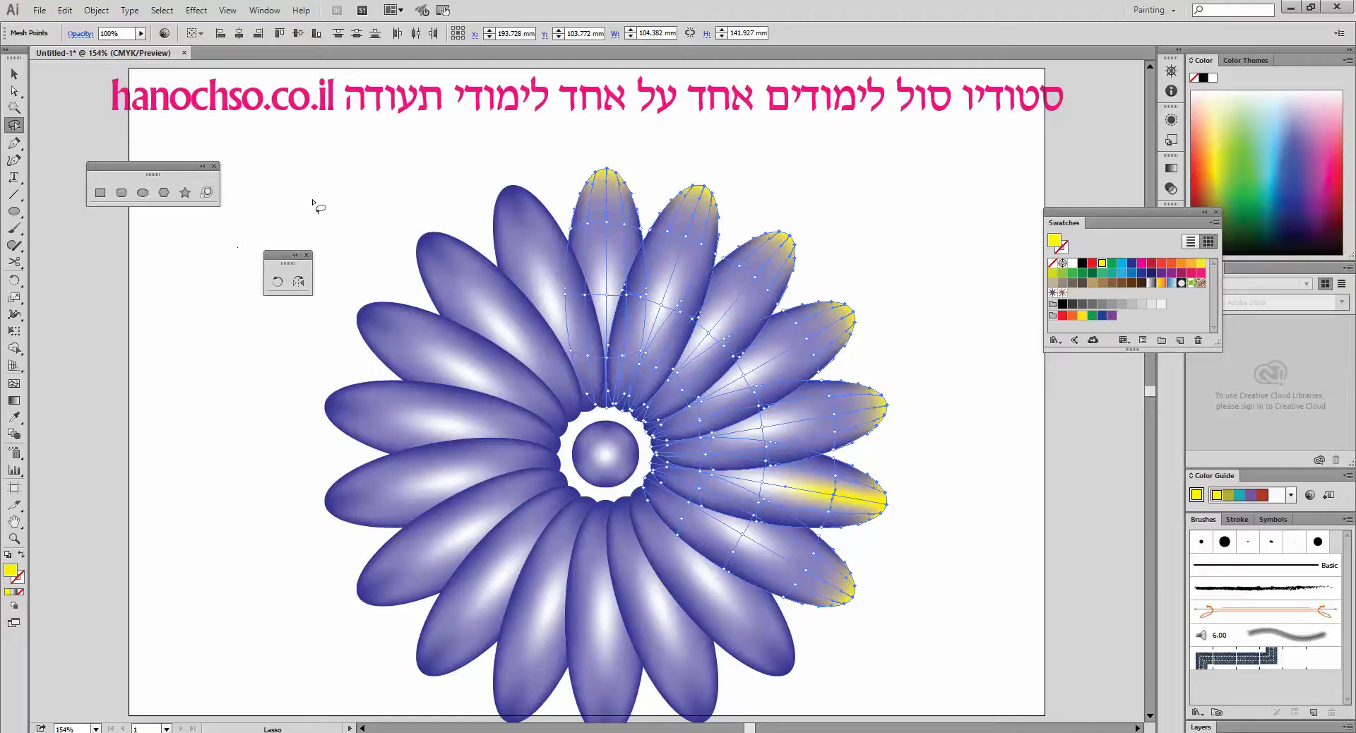
- Try colouring the lassoed tips of the flower's left-hand petals black, and undo the fill
mouse_move(316, 204)
left_mouse_down()
mouse_move(441, 162)
mouse_move(491, 154)
mouse_move(536, 169)
mouse_move(525, 207)
mouse_move(436, 280)
mouse_move(403, 339)
mouse_move(373, 466)
mouse_move(368, 537)
mouse_move(450, 678)
mouse_move(329, 634)
mouse_move(293, 482)
mouse_move(341, 260)
mouse_move(320, 201)
left_mouse_up()
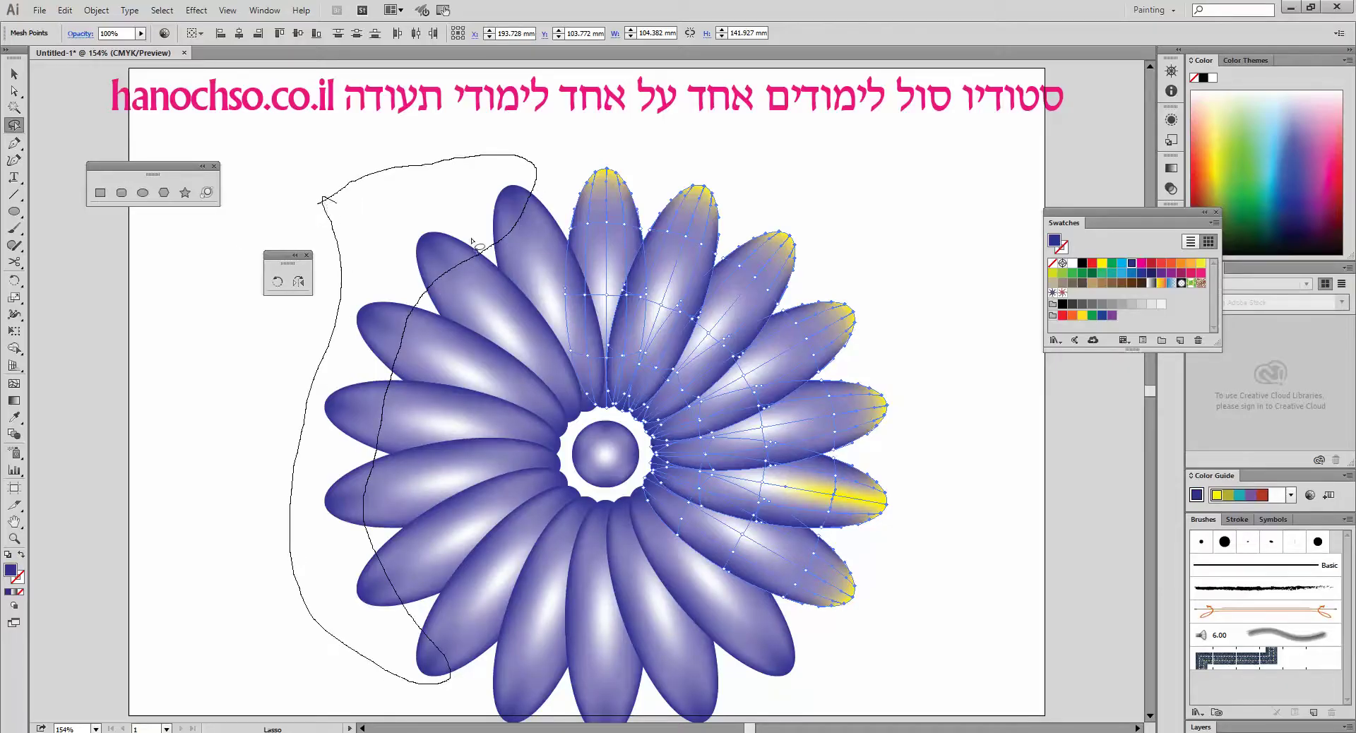
left_click(1083, 265)
scroll(944, 251, "down", 1)
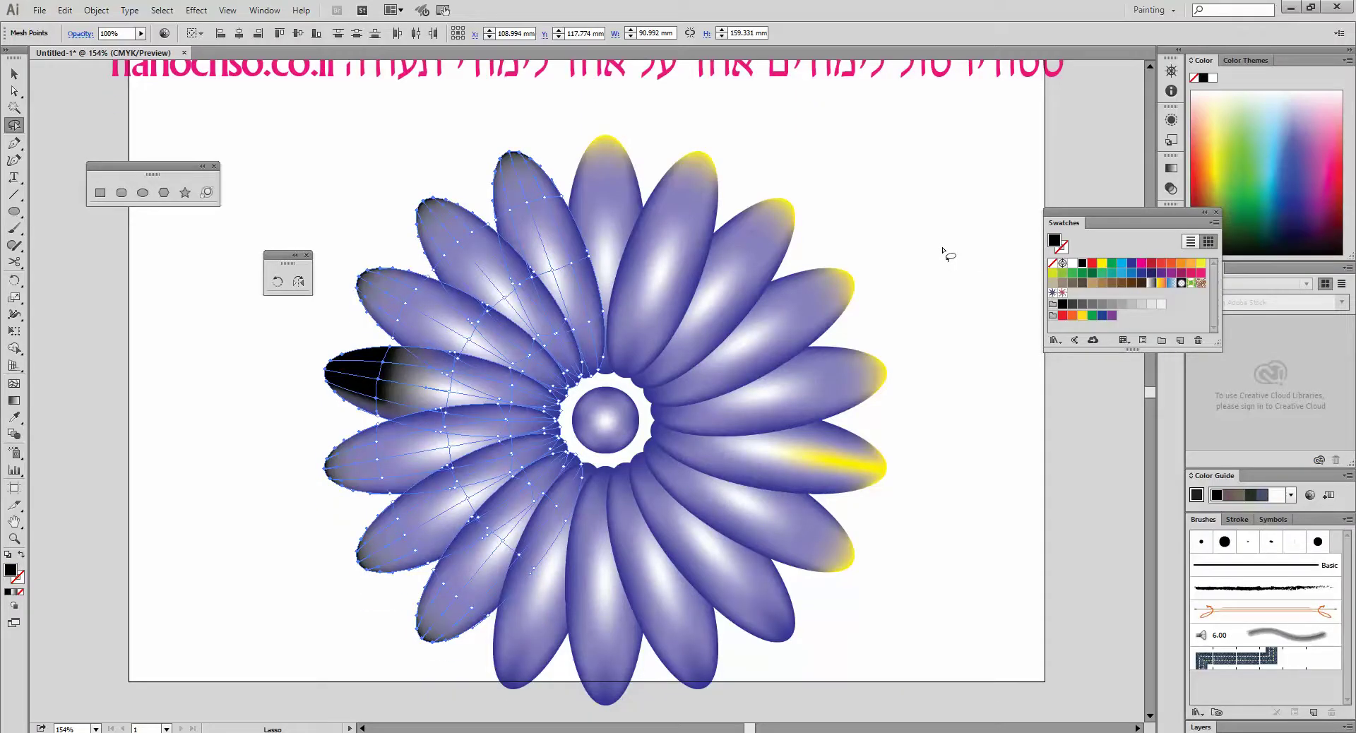
key("ctrl")
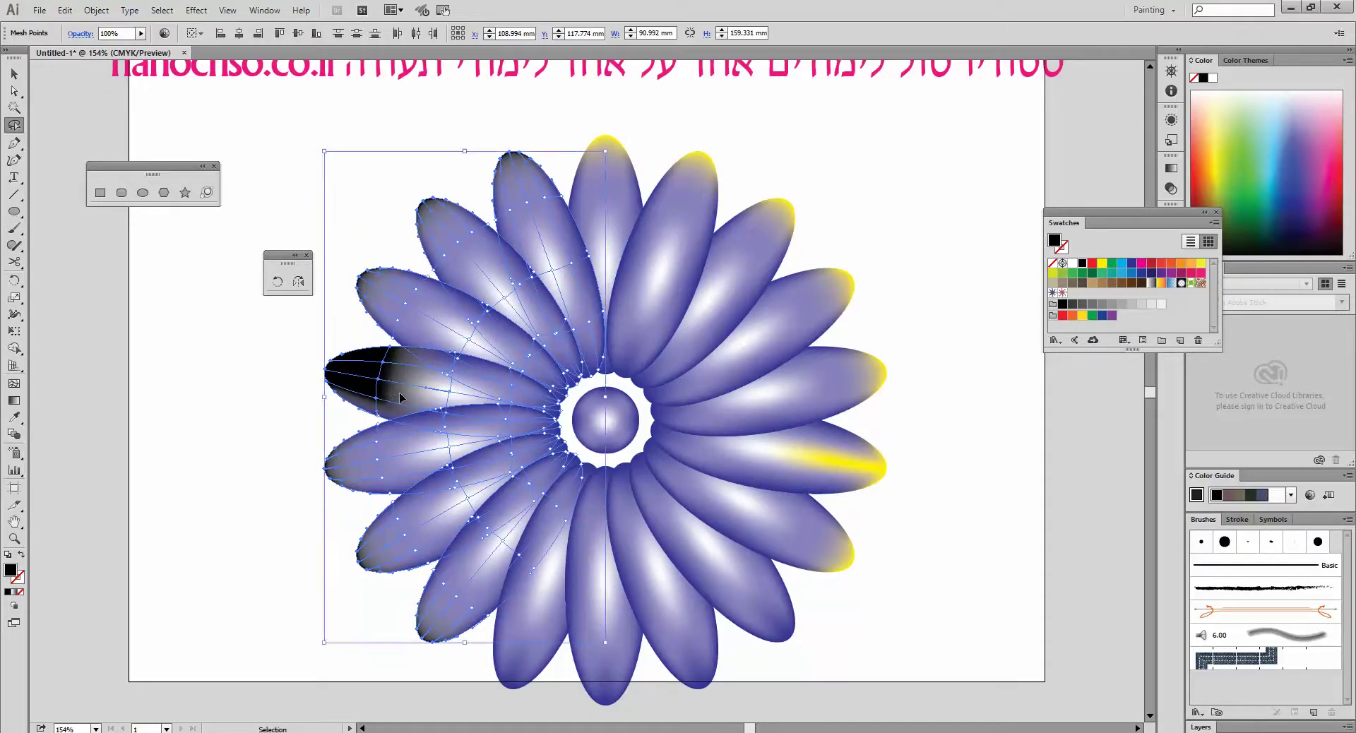
key("ctrl+z")
- Lasso the mesh points at the outer tips of the flower's four upper-left petals and colour them black
scroll(565, 305, "down", 1)
scroll(582, 346, "down", 1)
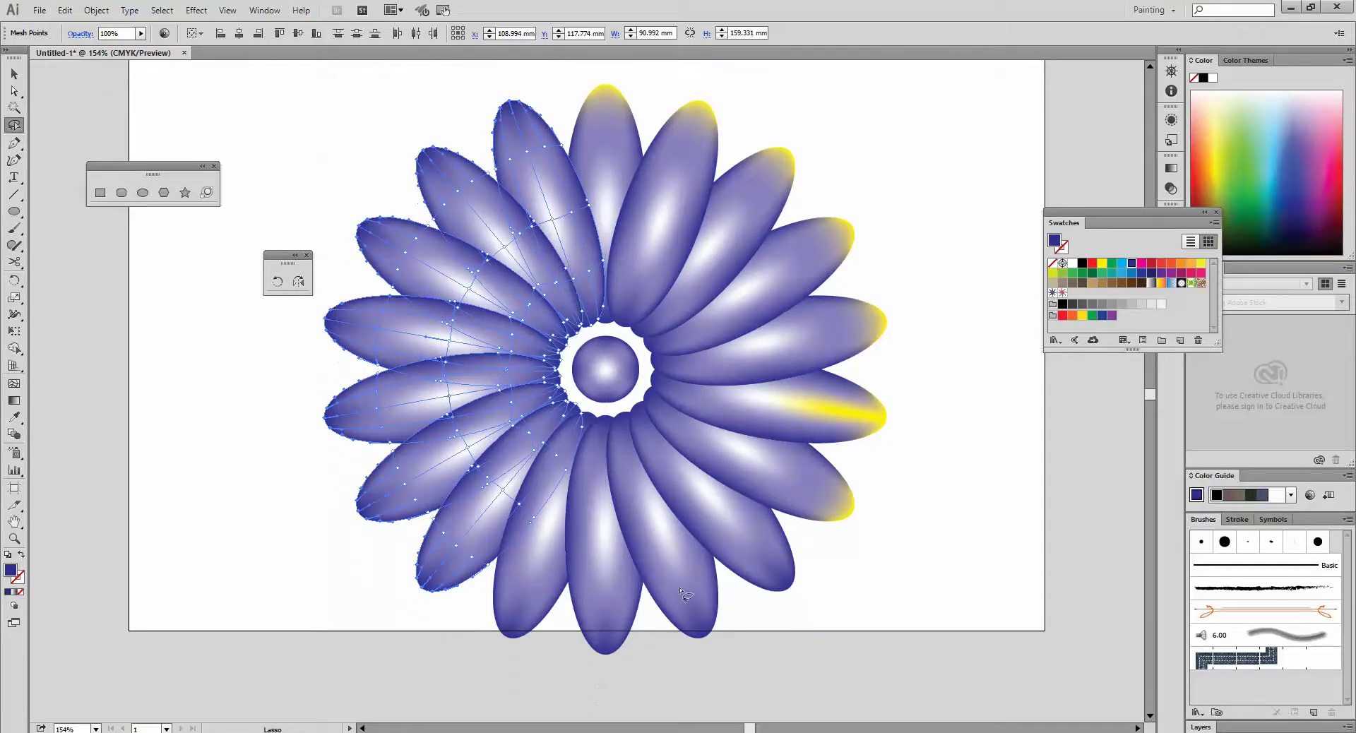
mouse_move(374, 91)
left_mouse_down()
mouse_move(434, 74)
mouse_move(544, 112)
mouse_move(470, 148)
mouse_move(323, 356)
mouse_move(337, 94)
mouse_move(378, 91)
left_mouse_up()
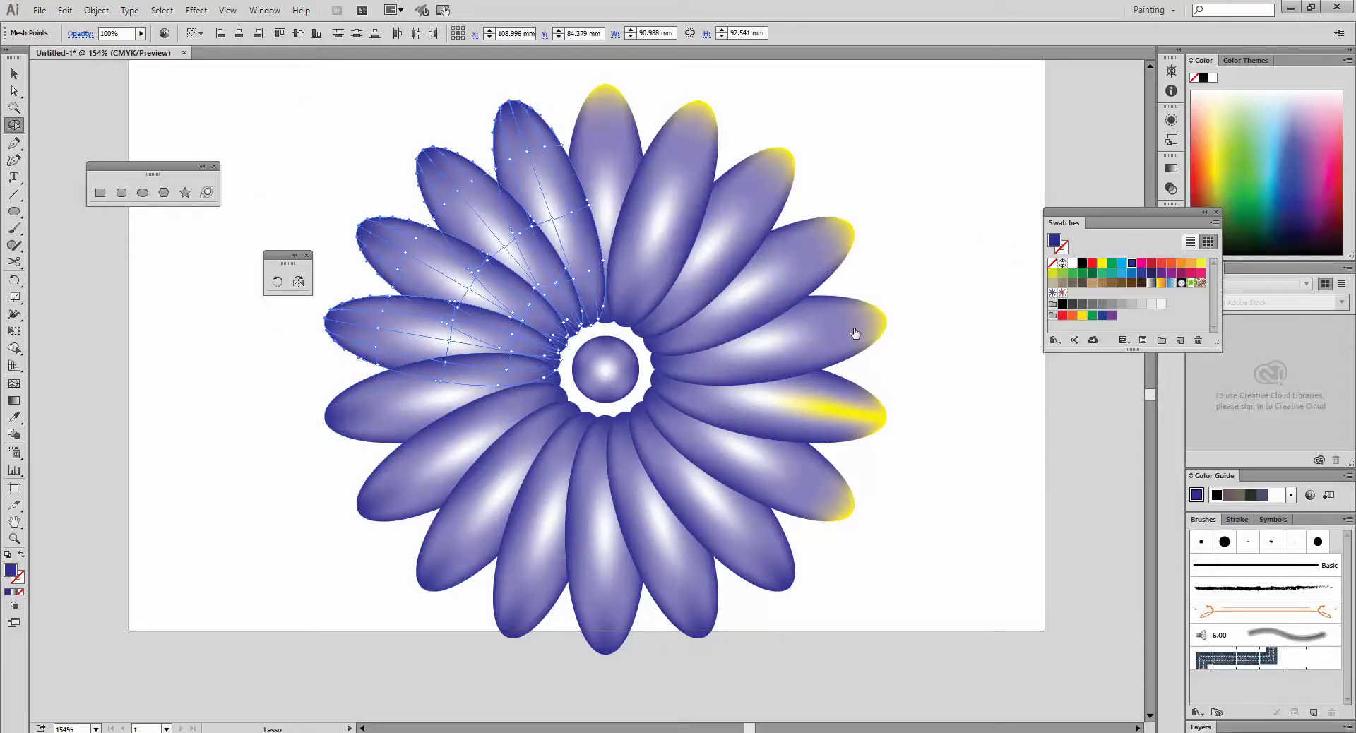
left_click(1054, 260)
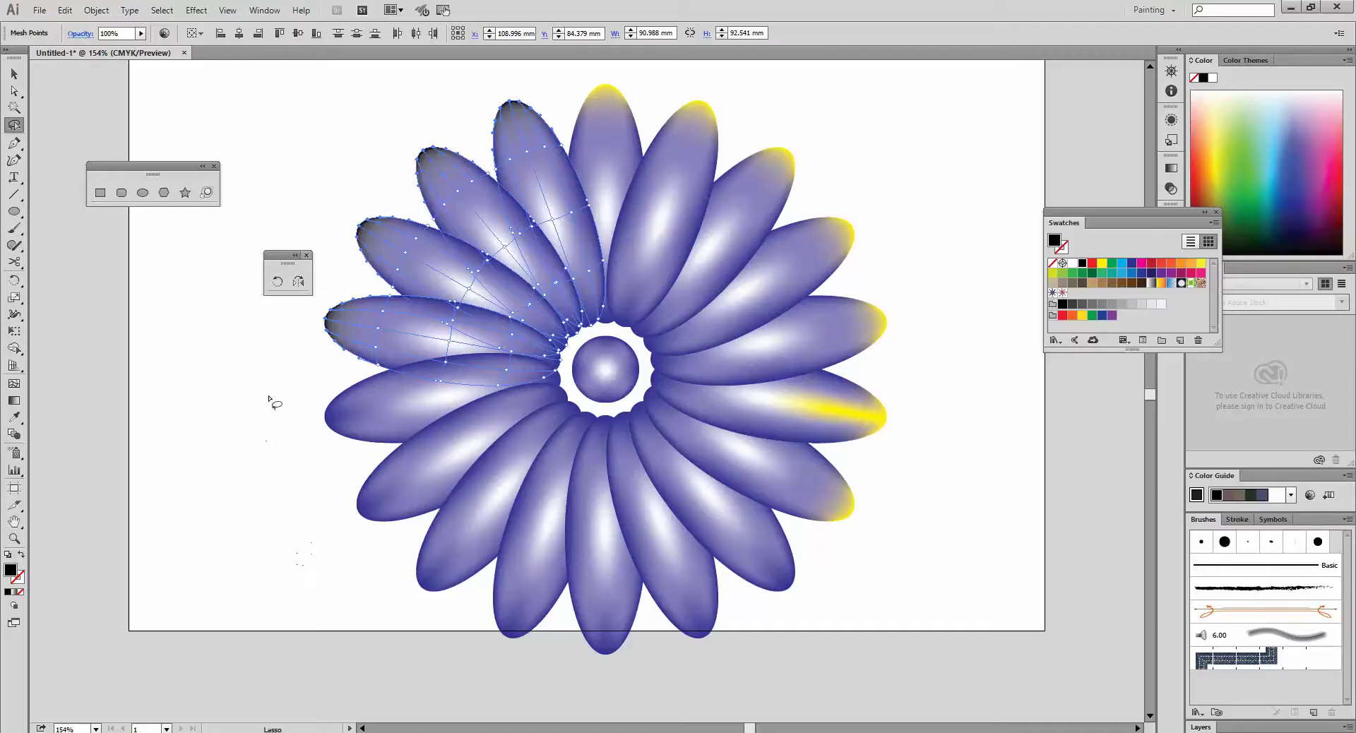
- Lasso the mesh points at the tips of the lower-left and bottom petals, colour them green and deselect the flower
mouse_move(325, 379)
left_mouse_down()
mouse_move(459, 577)
mouse_move(579, 620)
mouse_move(729, 608)
mouse_move(676, 704)
mouse_move(531, 713)
mouse_move(335, 638)
mouse_move(239, 574)
mouse_move(232, 414)
mouse_move(274, 383)
mouse_move(329, 378)
left_mouse_up()
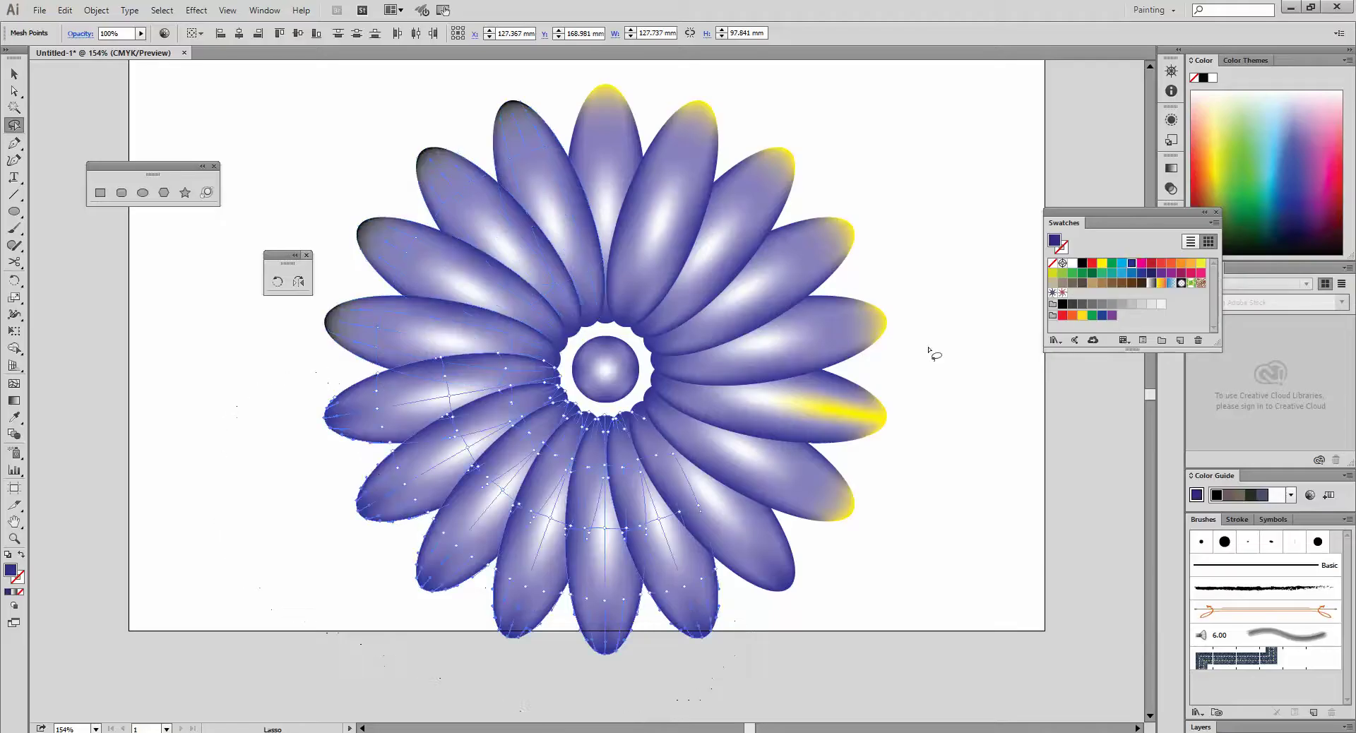
left_click(1082, 265)
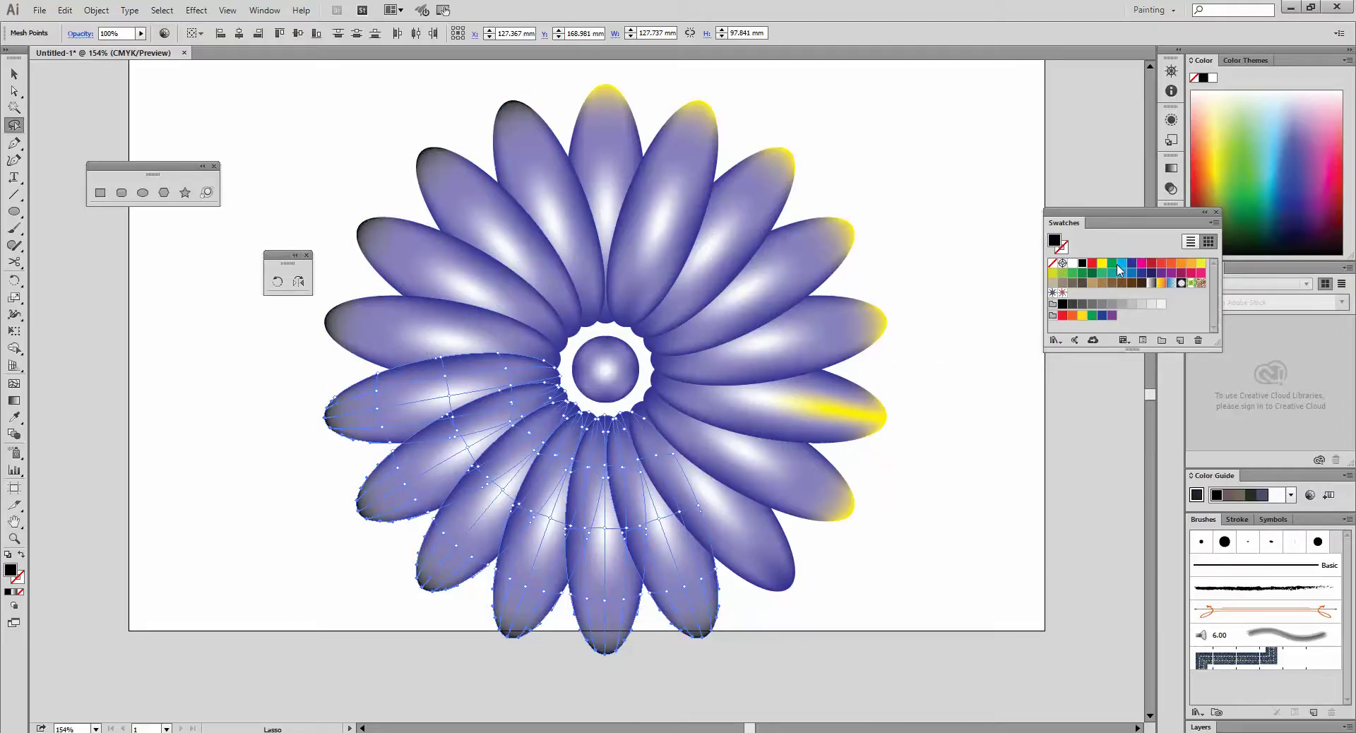
left_click(1112, 264)
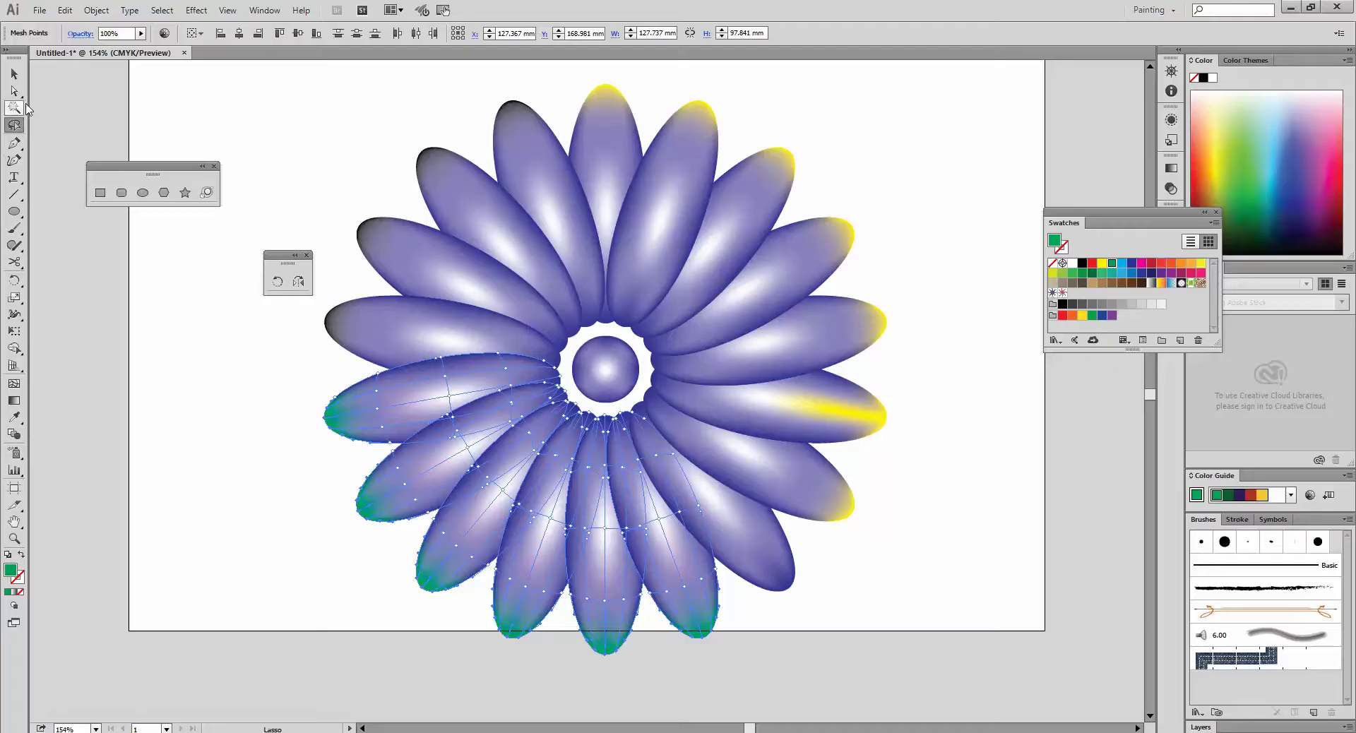
left_click(14, 73)
left_click(253, 134)
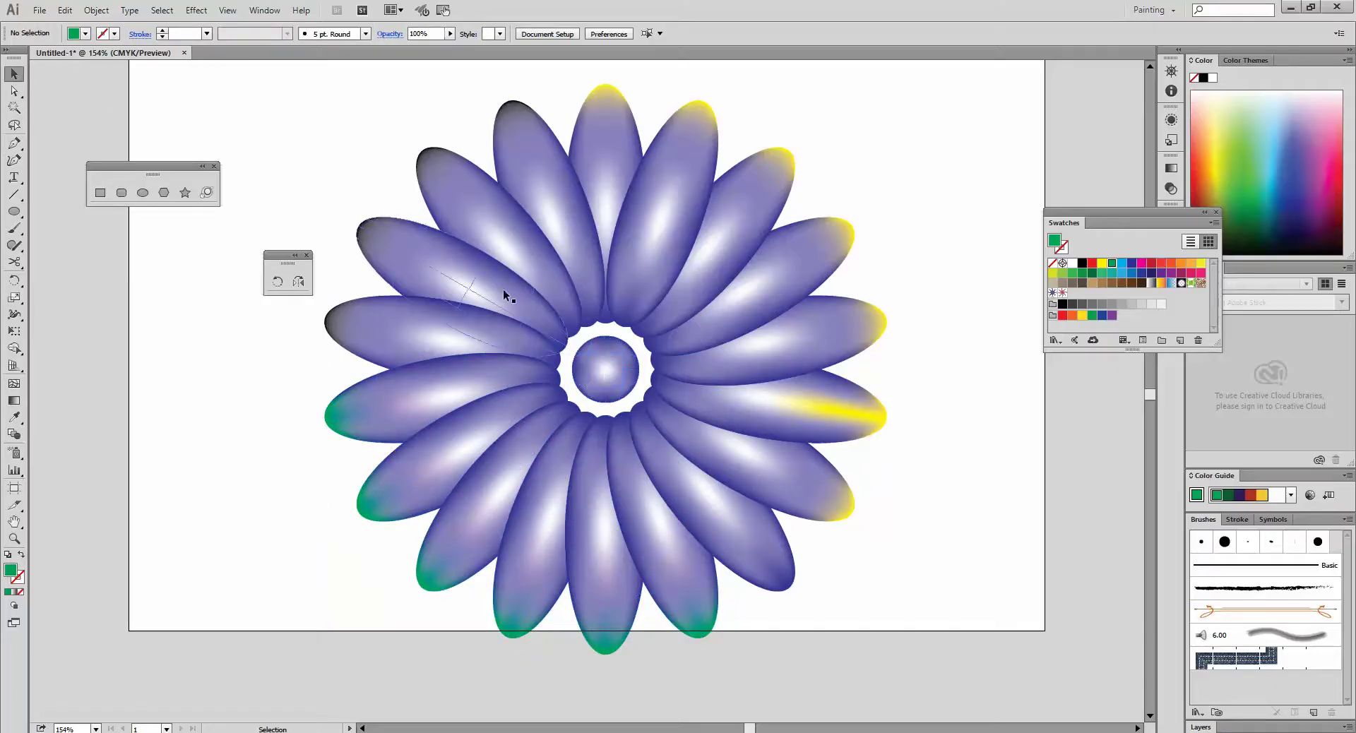
- Shrink the whole flower to about 16 mm beside the artboard's left edge and save it as a pattern swatch
left_click_drag(320, 129, 815, 541)
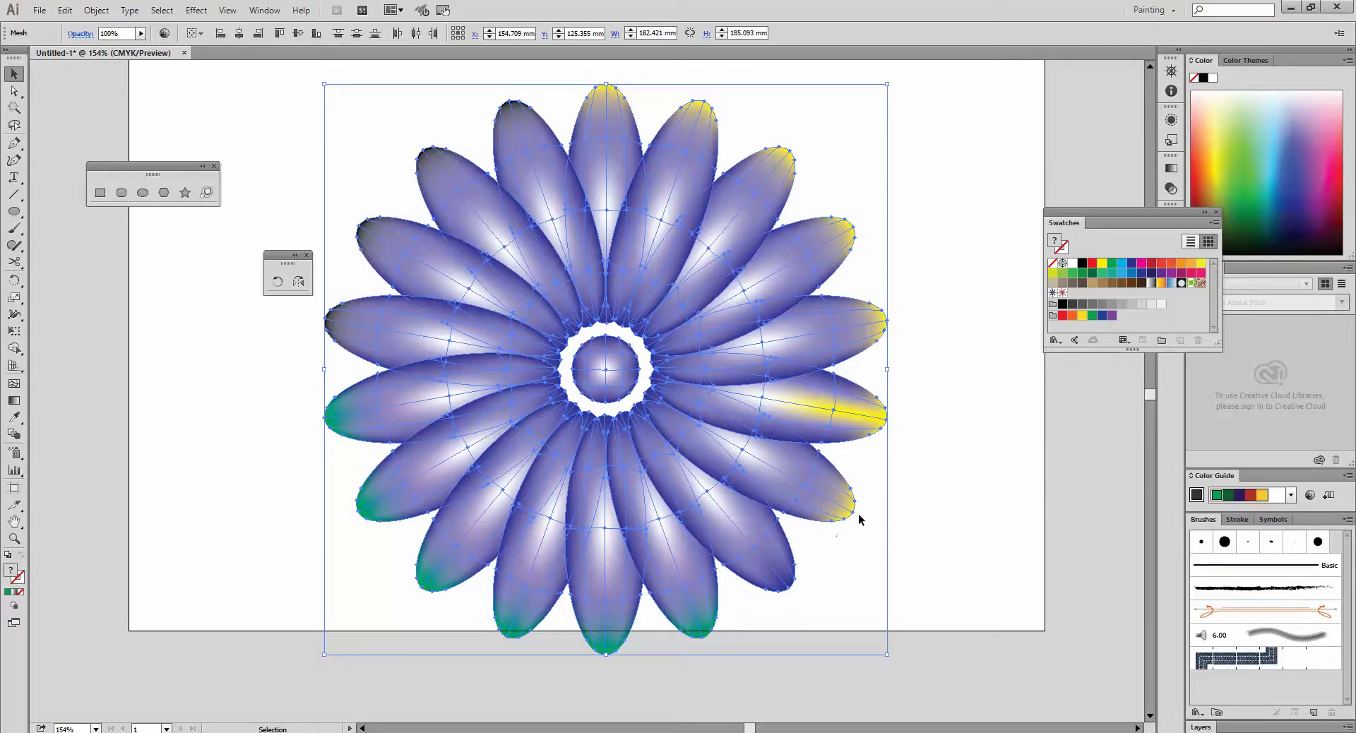
left_click_drag(889, 87, 1085, 291)
left_click(78, 431)
left_click(72, 325)
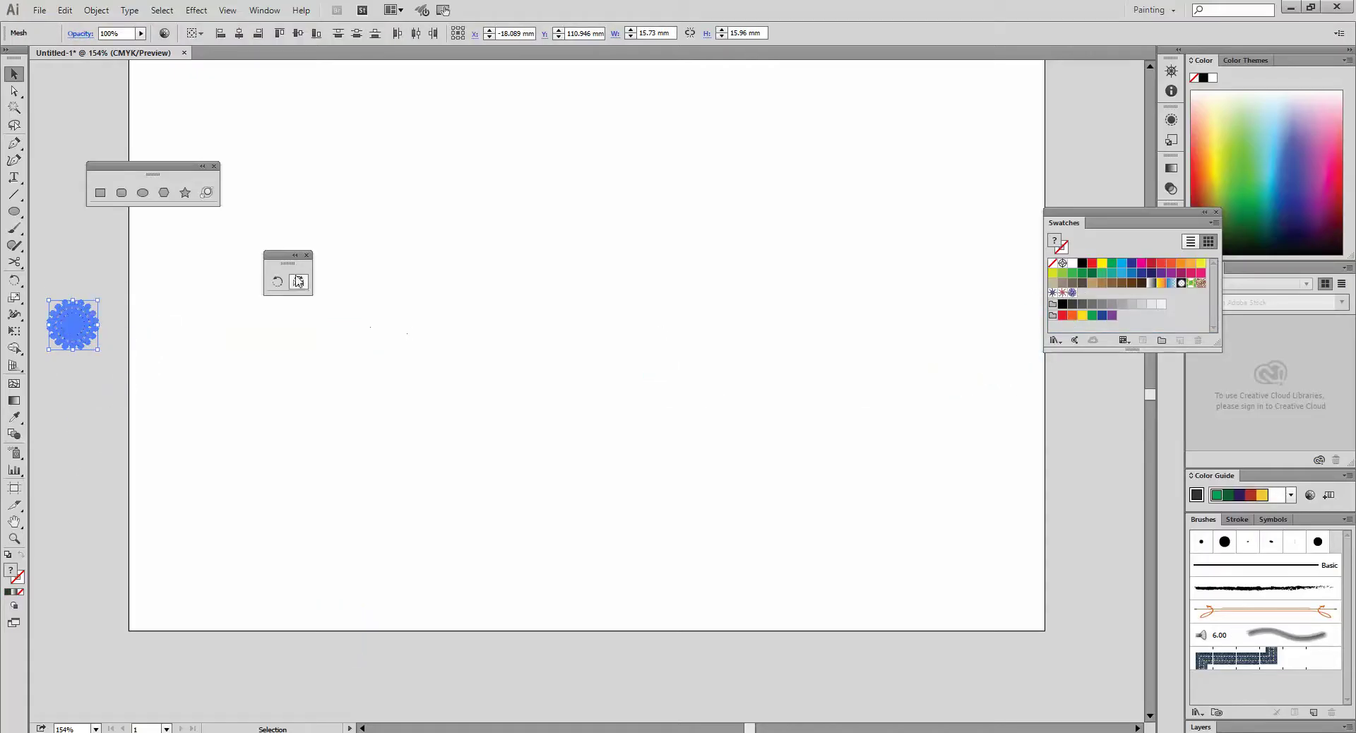
left_click_drag(279, 257, 67, 422)
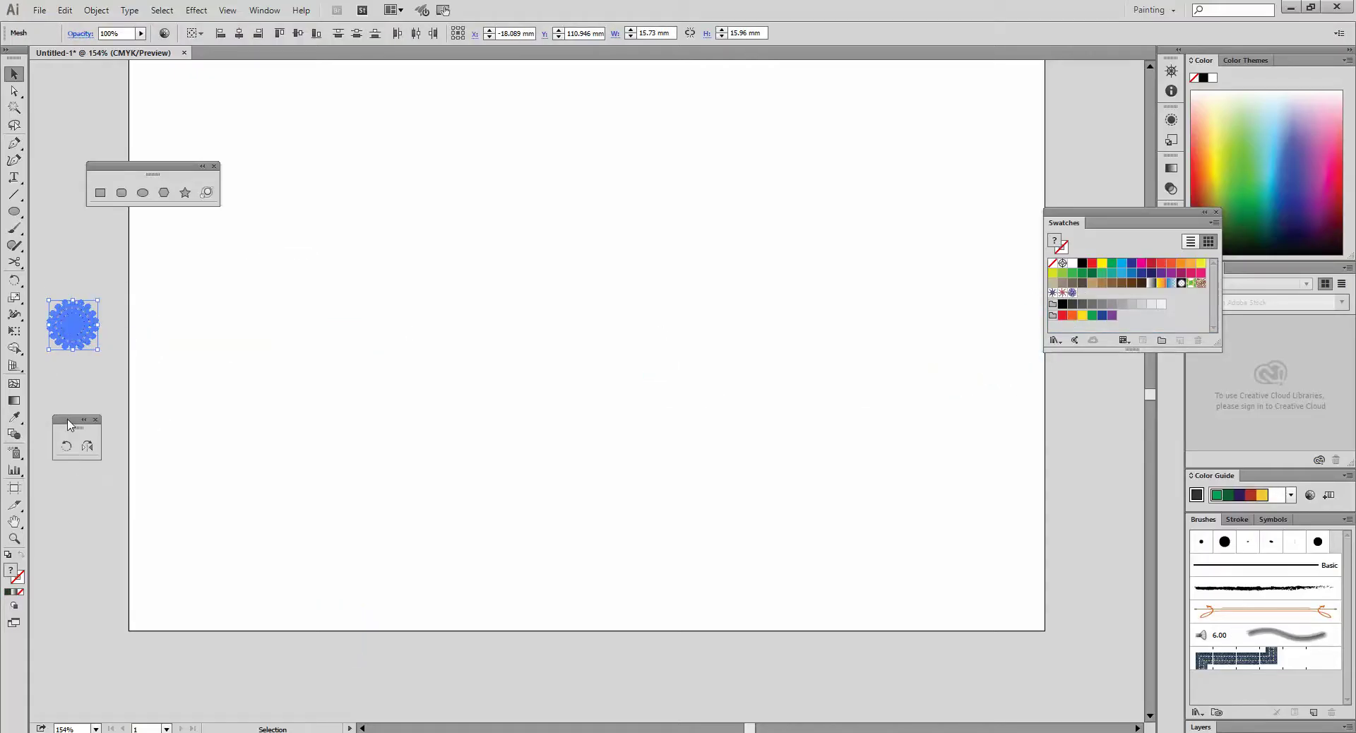
- Try the flower pattern swatch as the fill of an ellipse about 156 by 138 mm, and remove the ellipse
left_click(143, 192)
left_click_drag(376, 137, 857, 562)
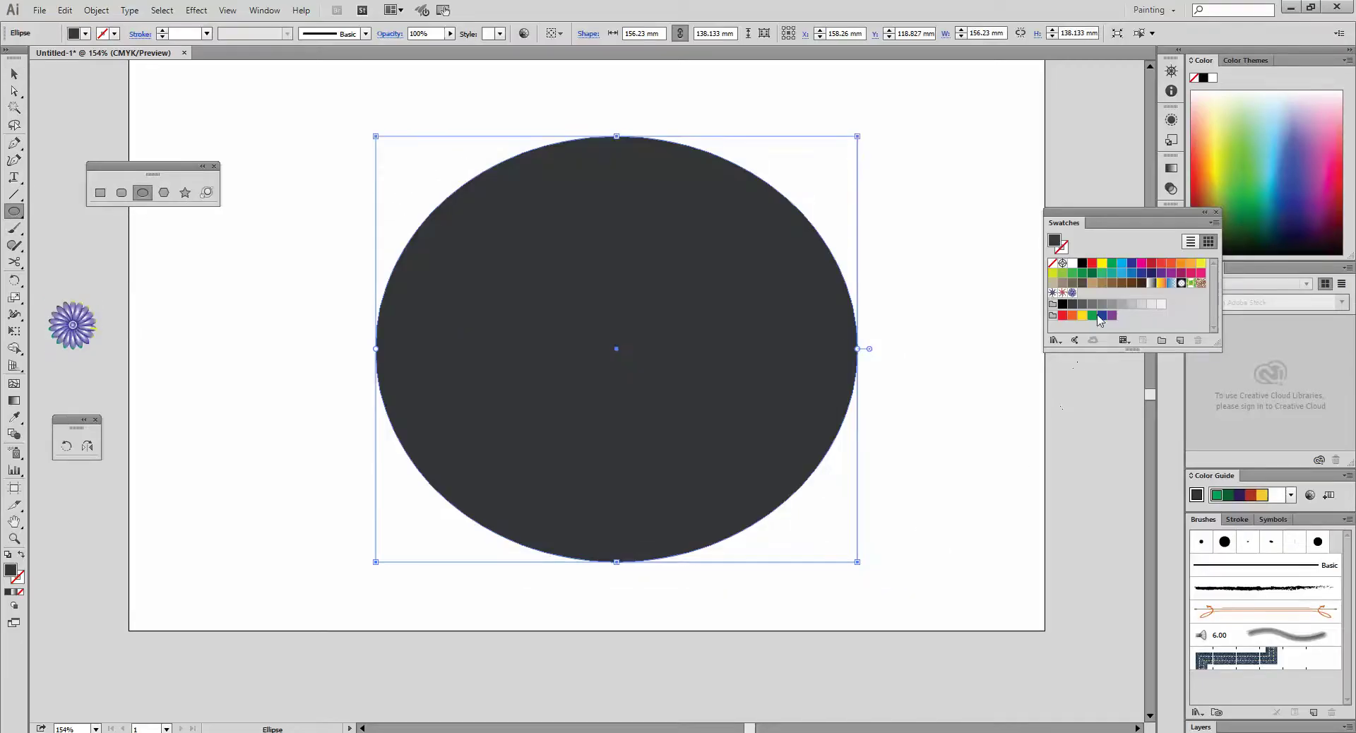
left_click(1072, 292)
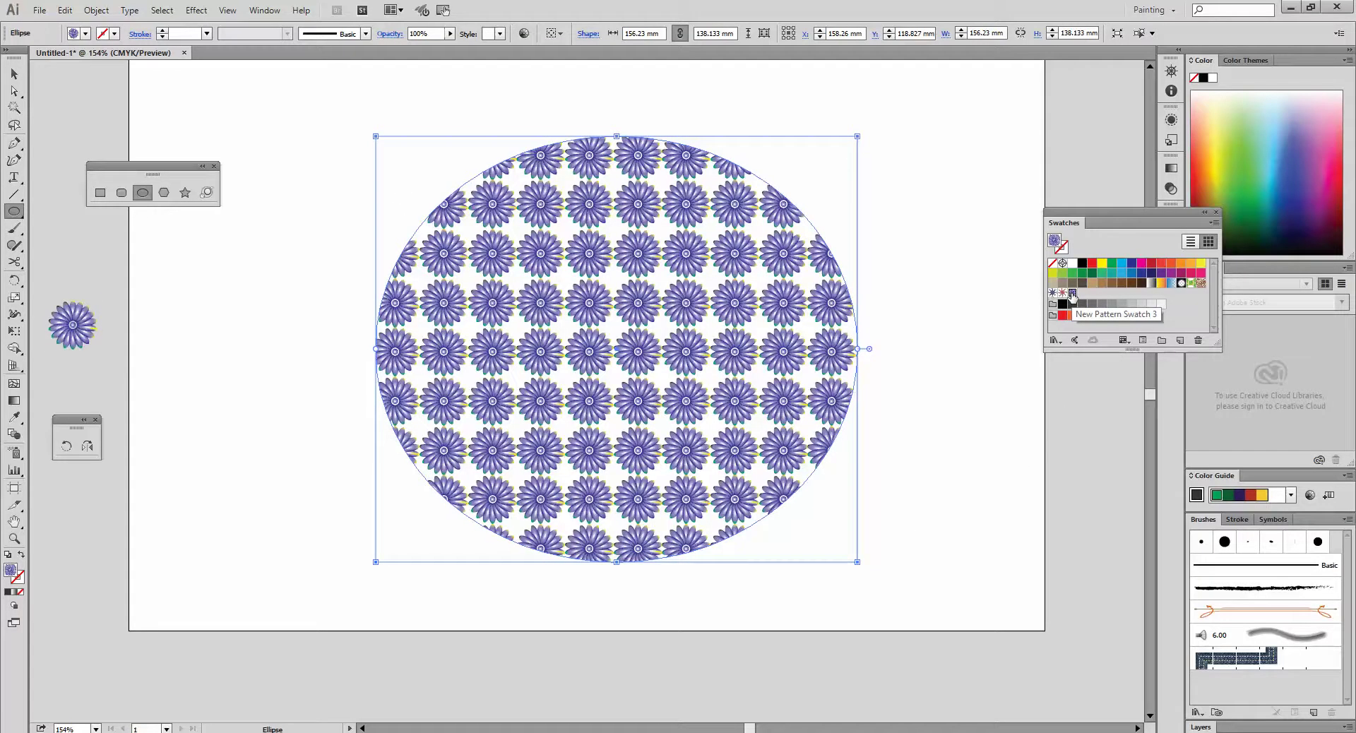
key("ctrl+shift+a")
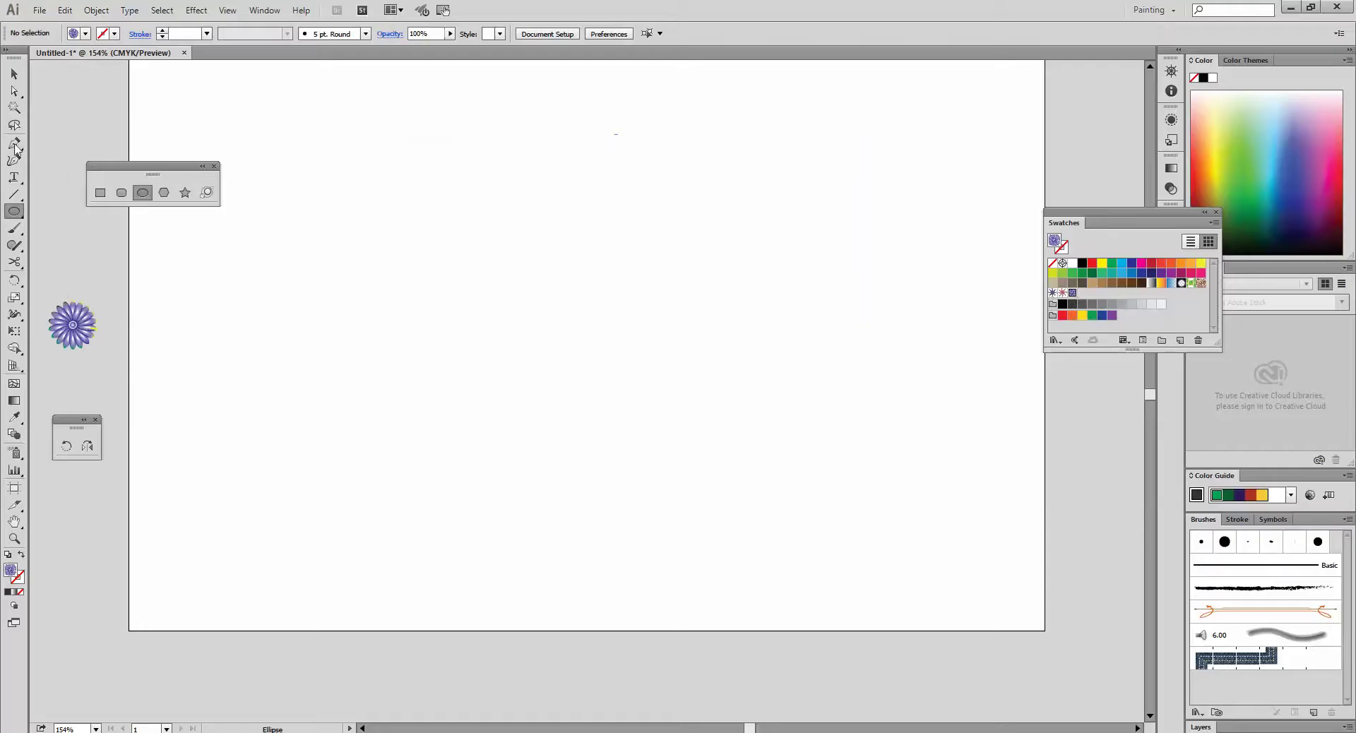
- Add the point text "דלגחדלחגלדח" on the artboard and enlarge it to about 259 by 153 mm
left_click(14, 177)
left_click(600, 253)
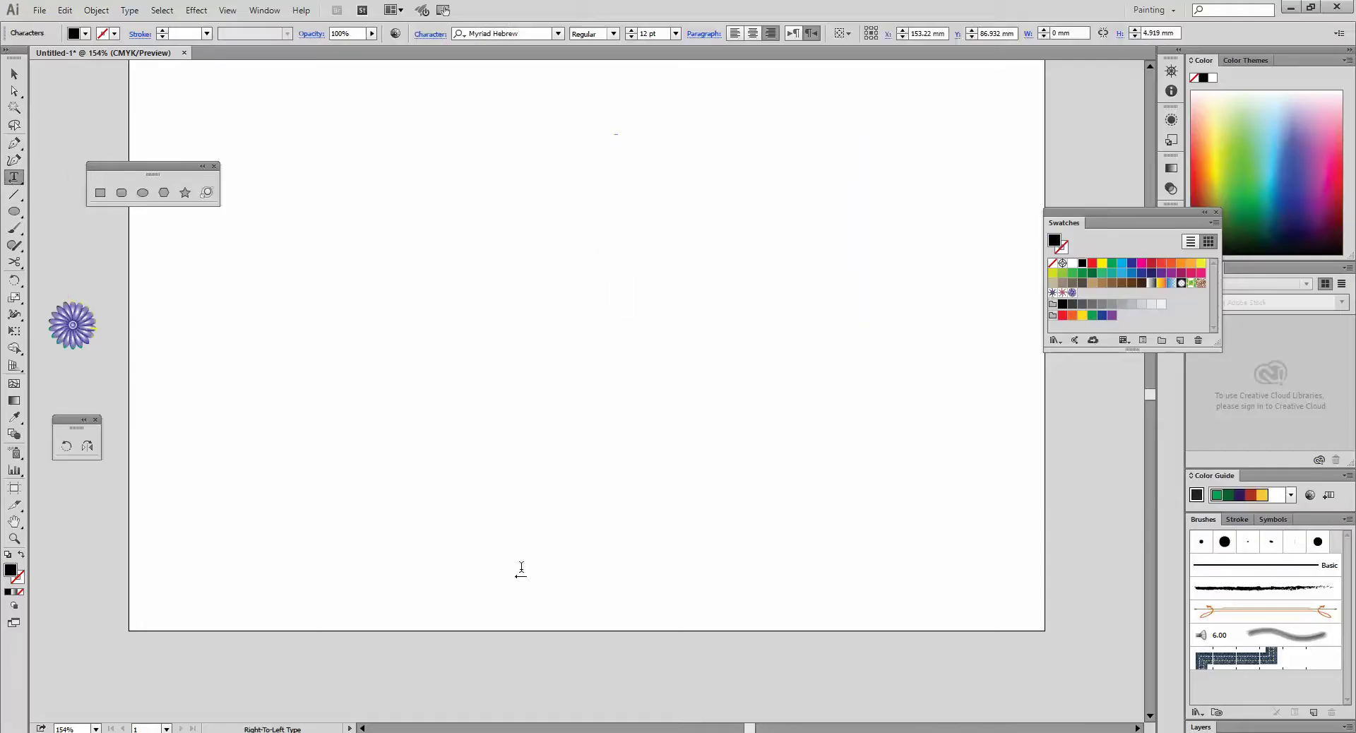
type("דלגחדלחגלדח")
left_click(14, 73)
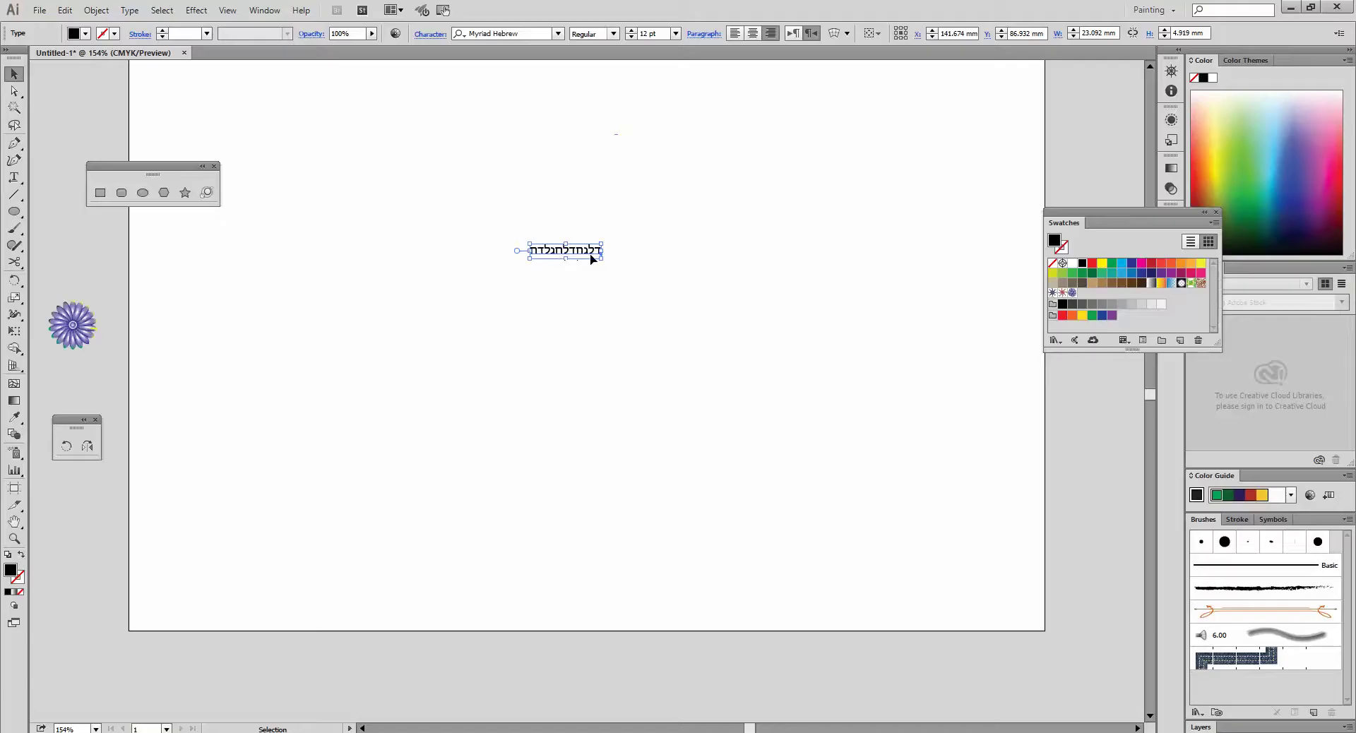
left_click_drag(602, 260, 1038, 569)
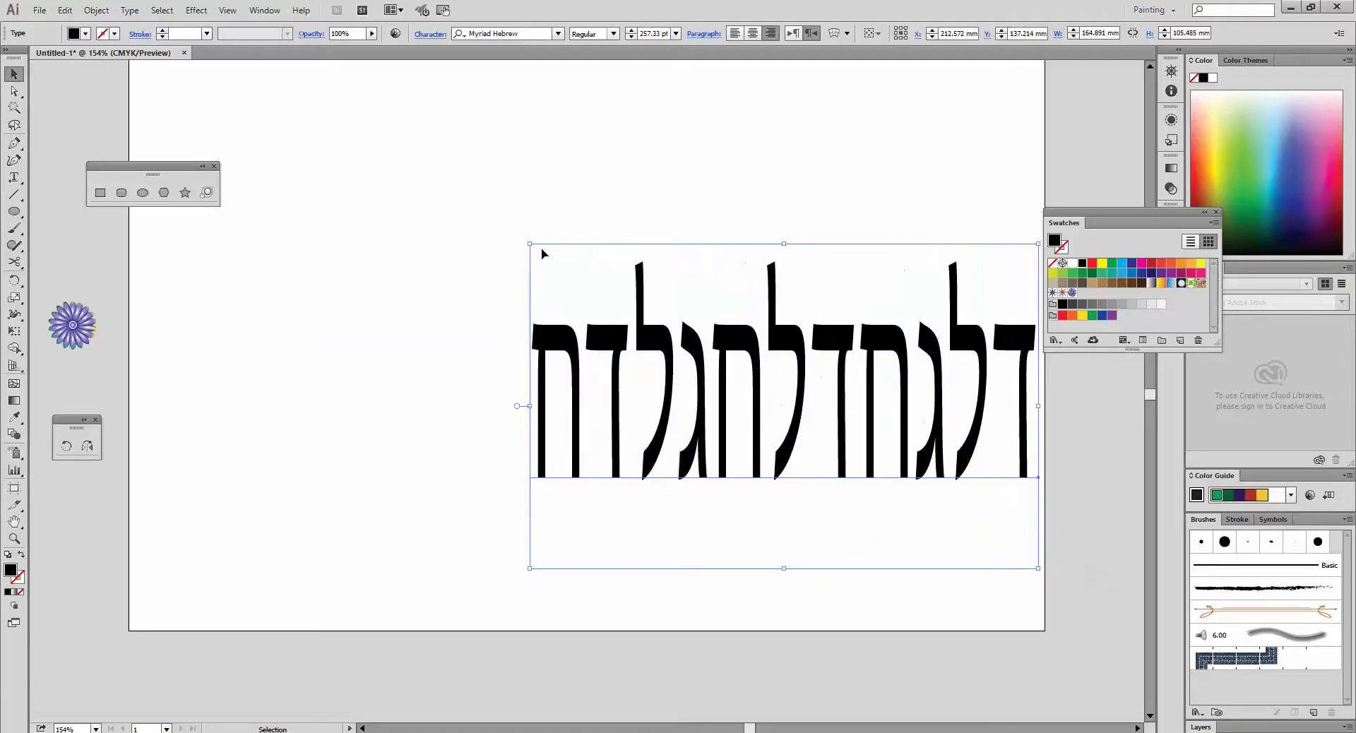
left_click_drag(531, 244, 239, 97)
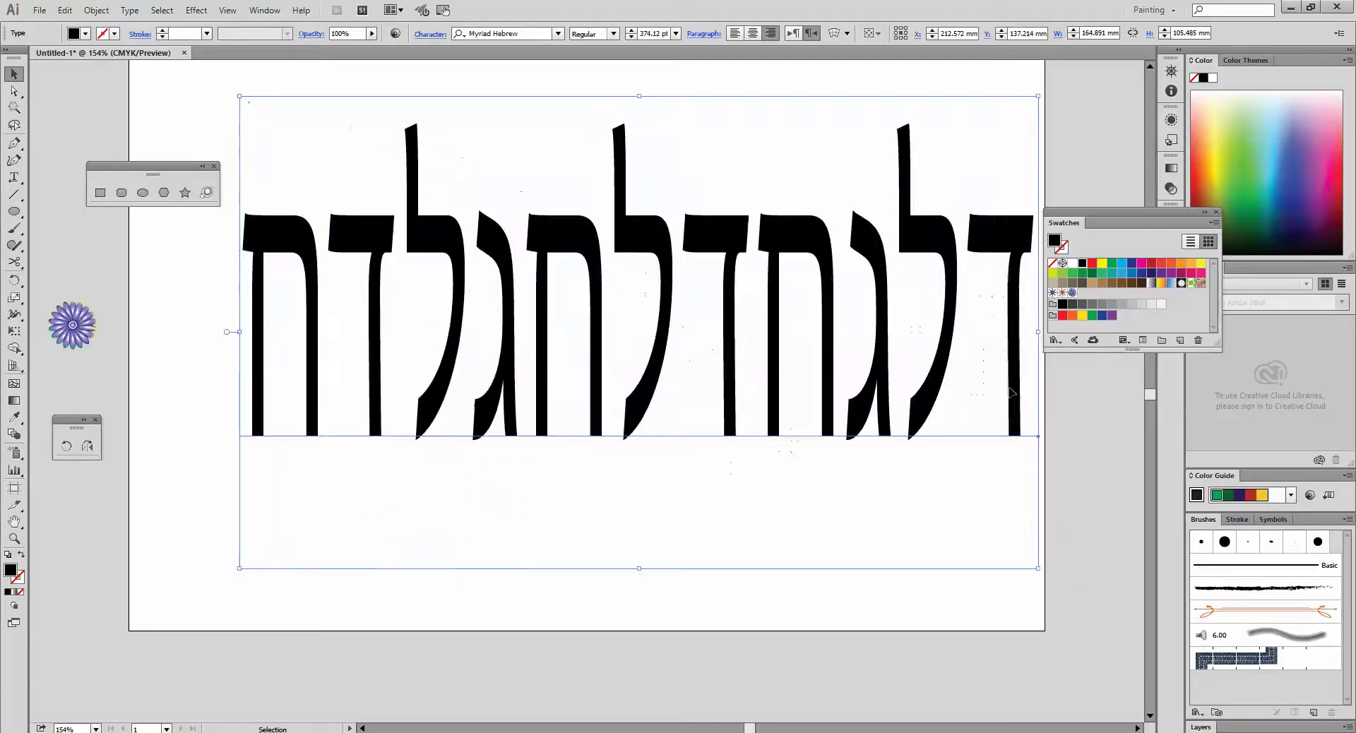
- Fill the text with the flower pattern swatch and scale only the pattern uniformly to 30%, leaving the object untransformed
left_click(1073, 293)
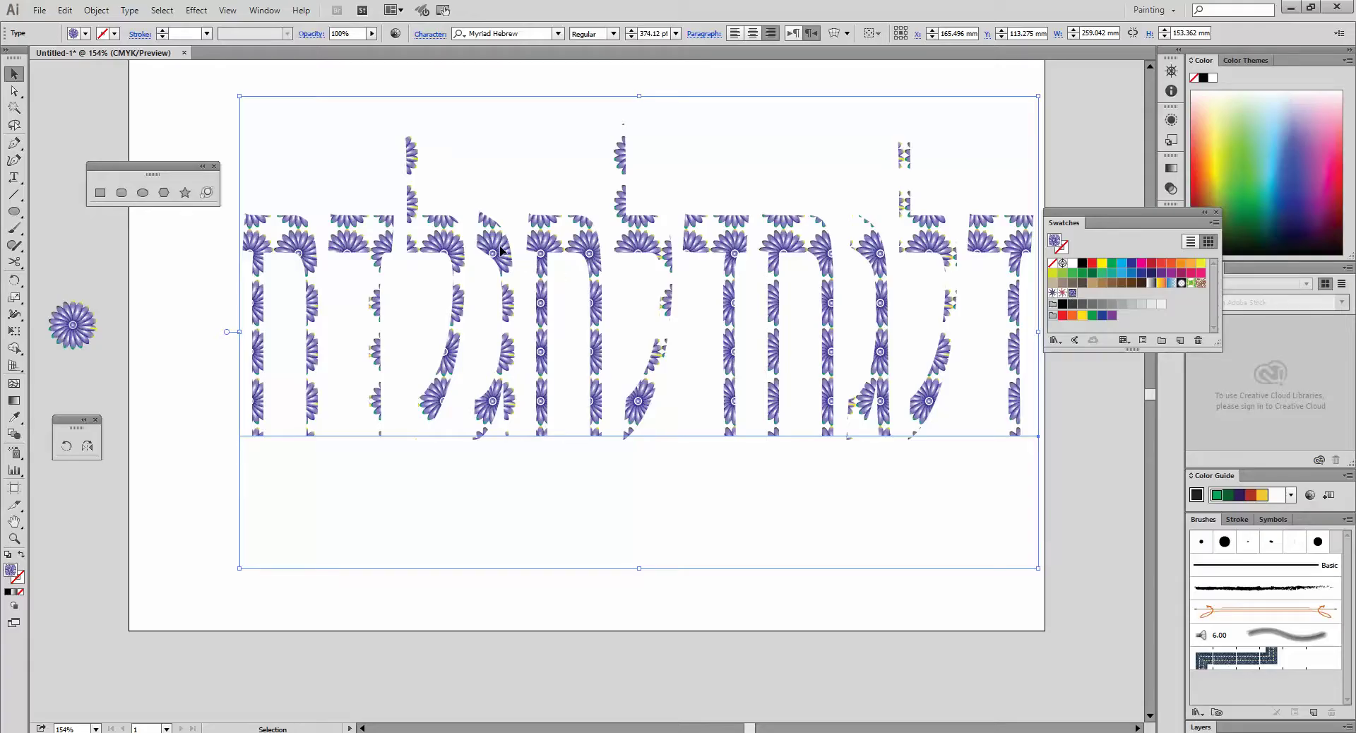
right_click(579, 256)
mouse_move(614, 376)
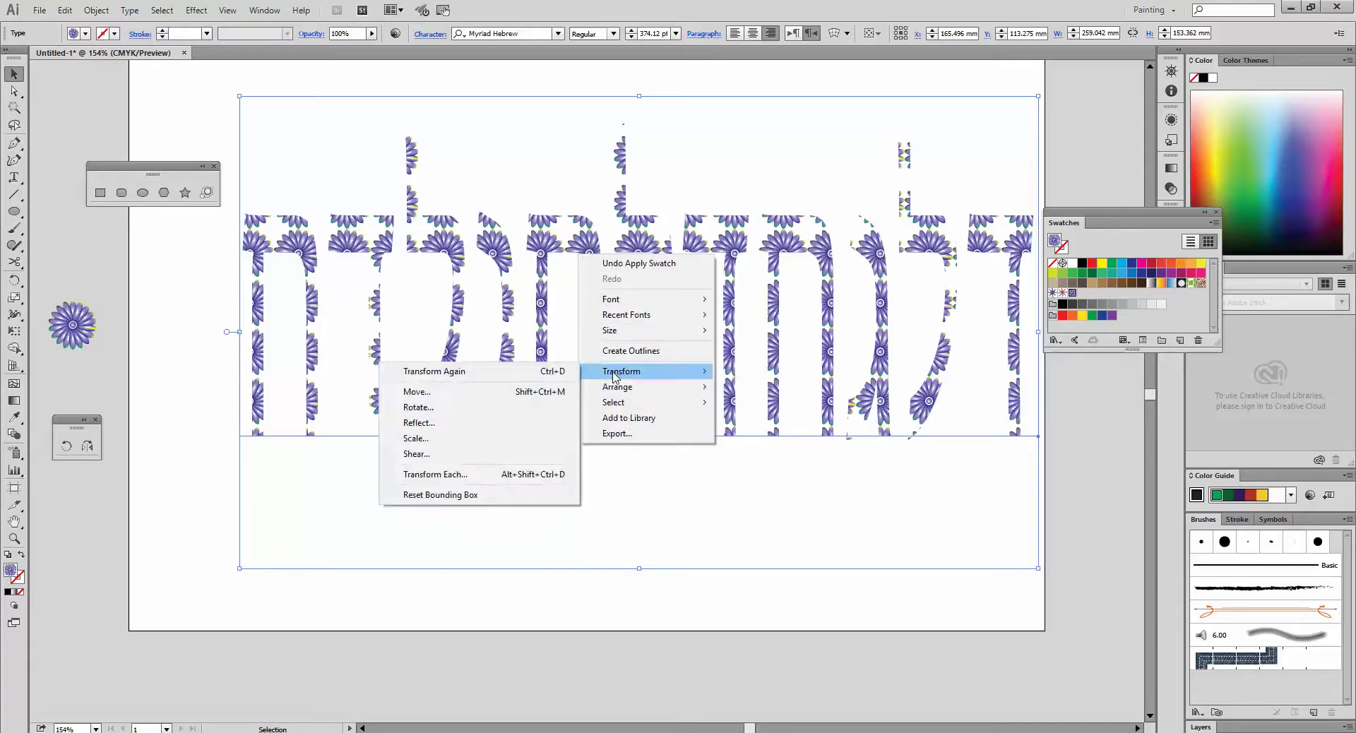
left_click(416, 438)
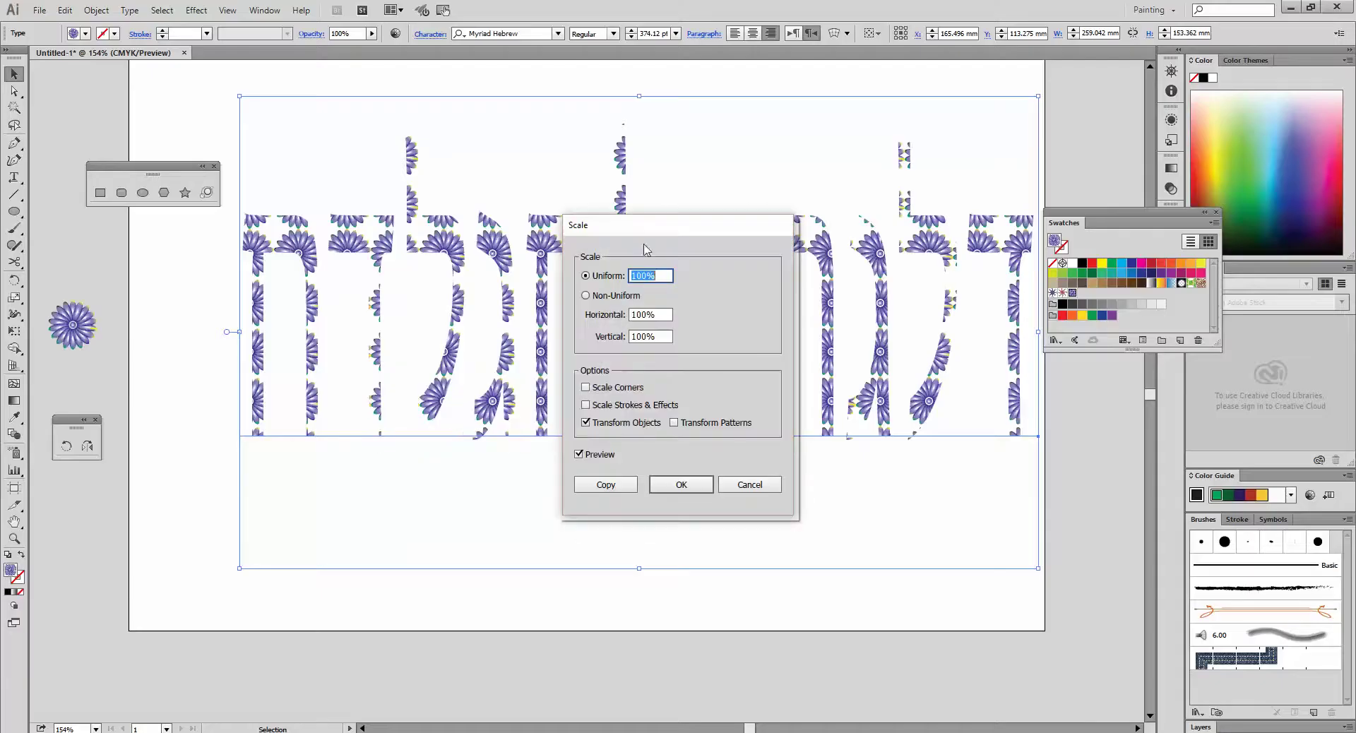
left_click_drag(768, 230, 980, 136)
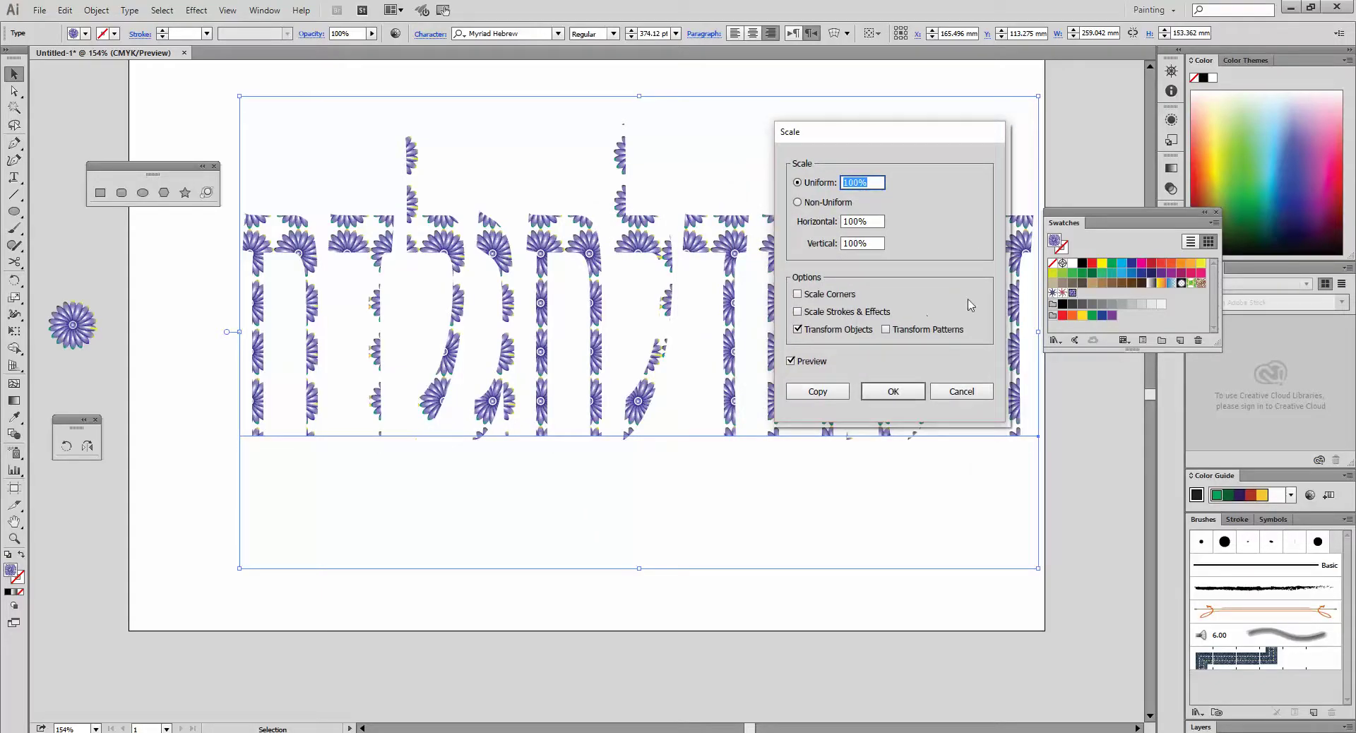
left_click(796, 330)
left_click(887, 329)
left_click(796, 183)
key("Down")
key("Down")
key("Down")
key("Down")
key("Down")
key("Down")
key("Down")
key("Down")
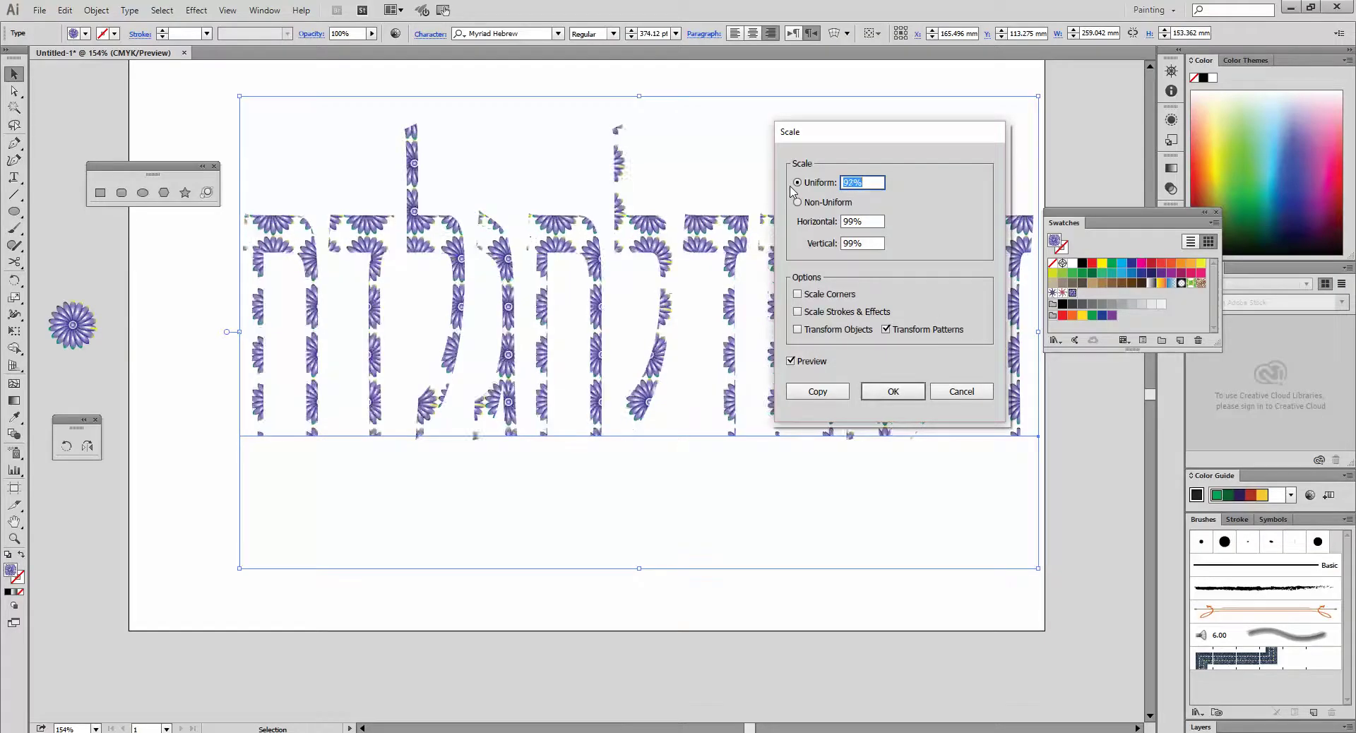
key("Down")
key("Down")
key("Down")
key("Down")
key("Down")
key("Down")
key("Down")
key("Down")
key("Down")
key("Down")
key("Down")
key("Down")
key("Down")
key("Down")
key("Down")
key("Down")
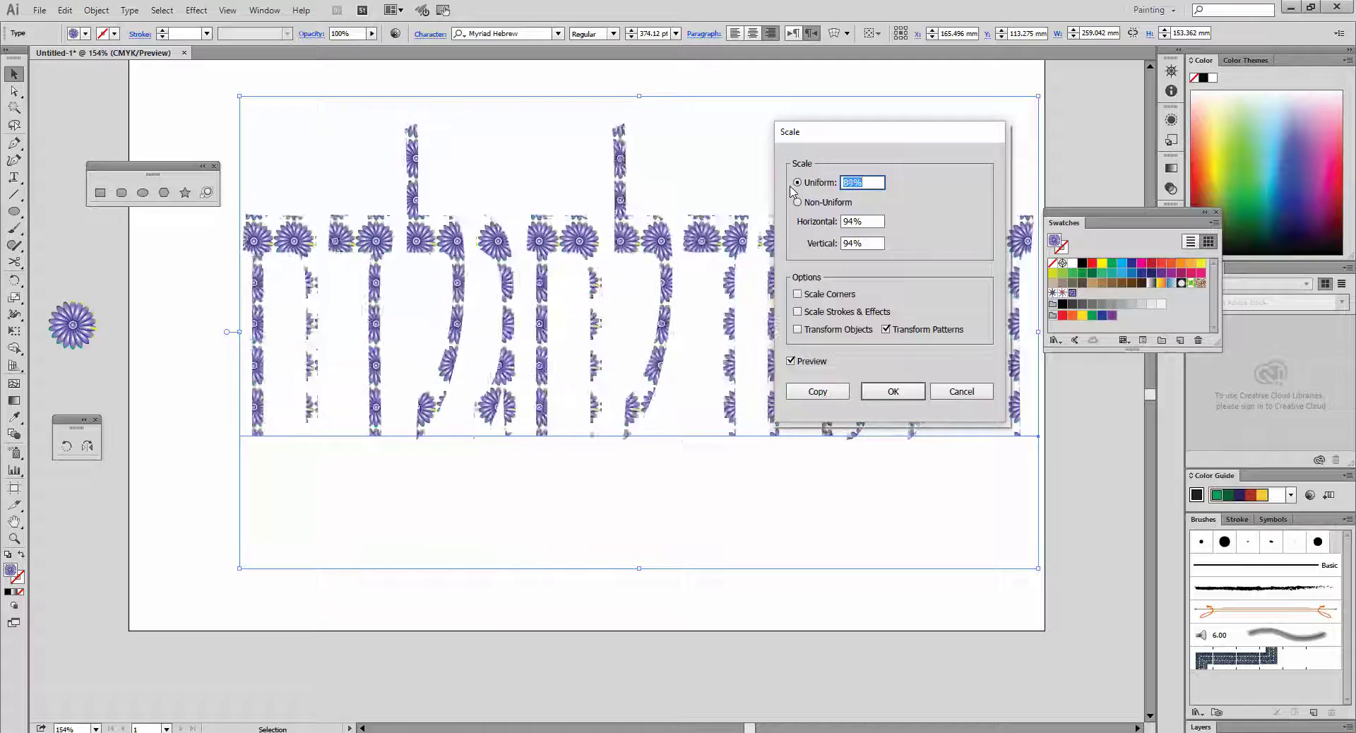
key("Down")
key("Down")
key("Down")
key("Down")
key("Down")
key("Down")
key("Down")
key("Down")
key("Down")
key("Down")
key("Down")
key("Down")
key("Down")
key("Down")
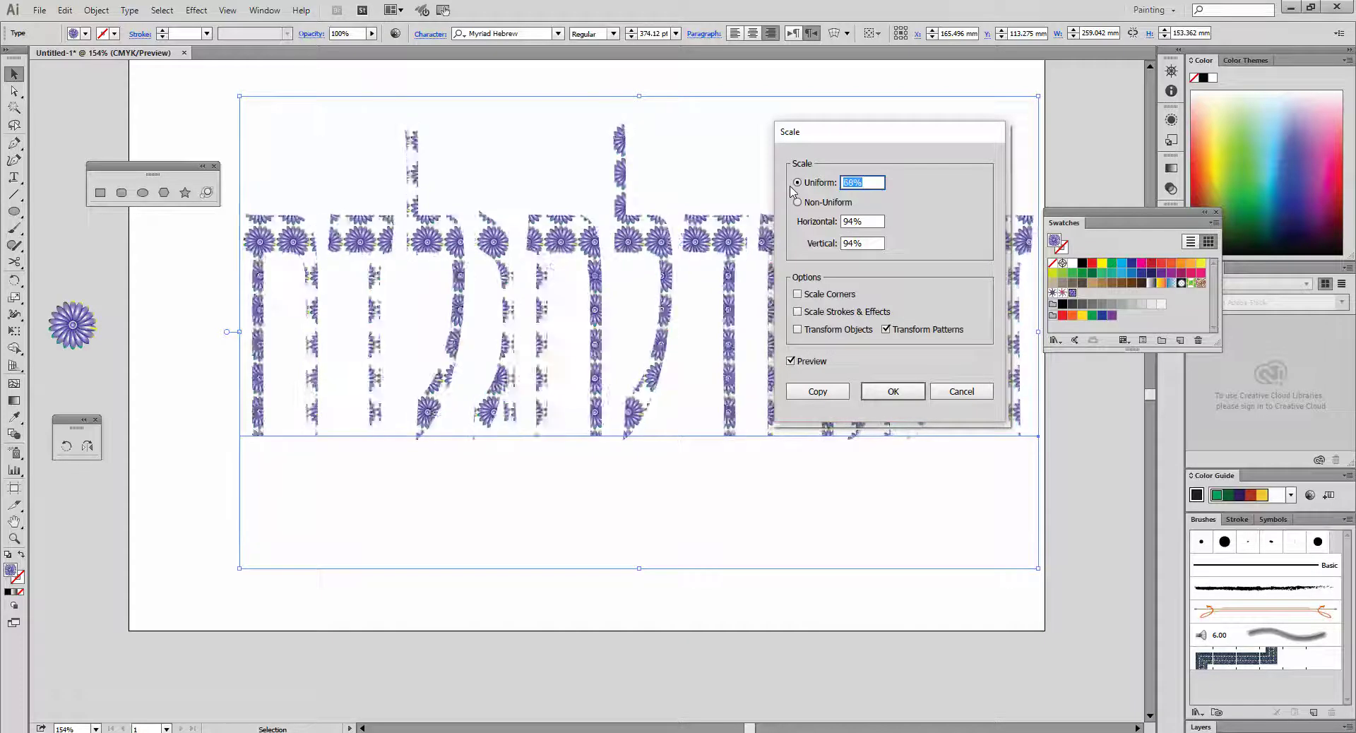
key("Down")
key("Down")
key("Down")
key("Down")
key("Down")
key("Down")
key("Down")
key("Down")
key("Down")
key("Down")
key("Down")
key("Down")
key("Down")
key("Down")
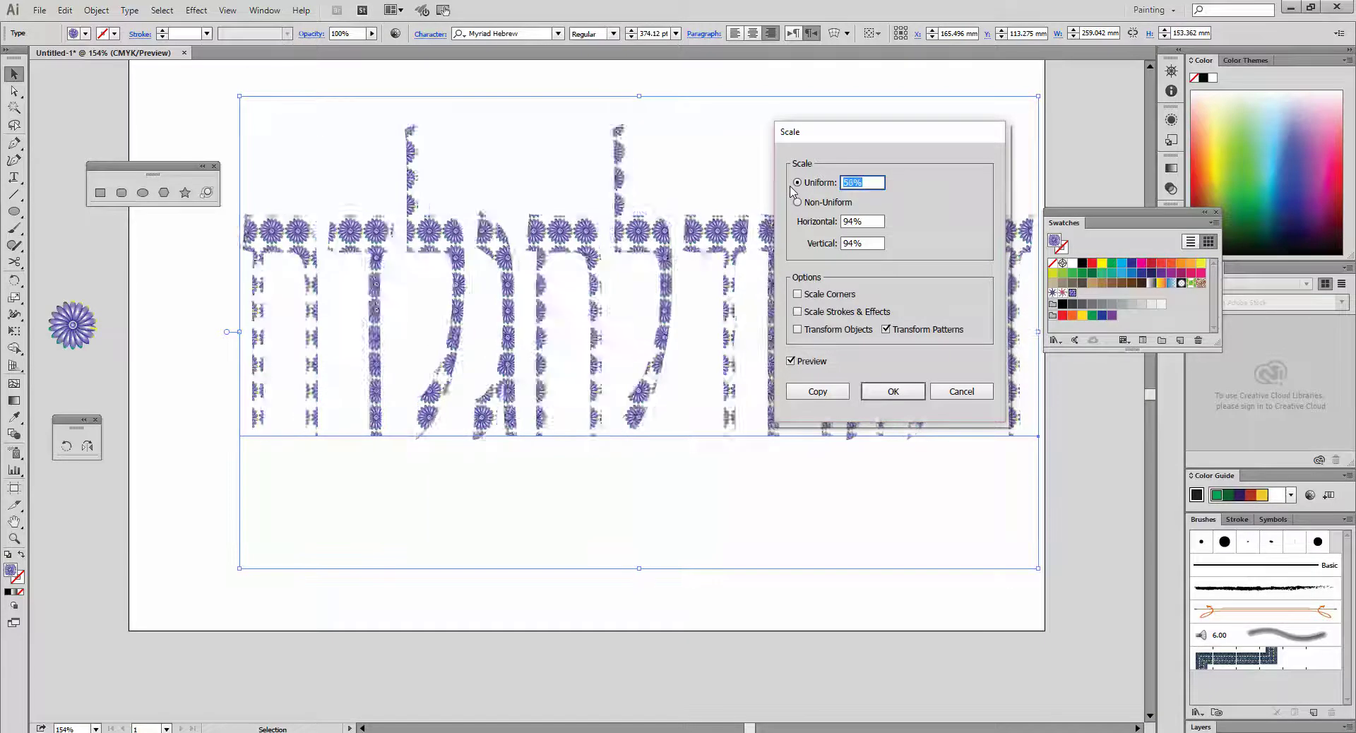
key("Down")
key("Down")
key("Down")
key("Down")
key("Down")
key("Down")
key("Down")
key("Down")
key("Down")
key("Down")
key("Down")
key("Down")
key("Down")
key("Down")
key("Down")
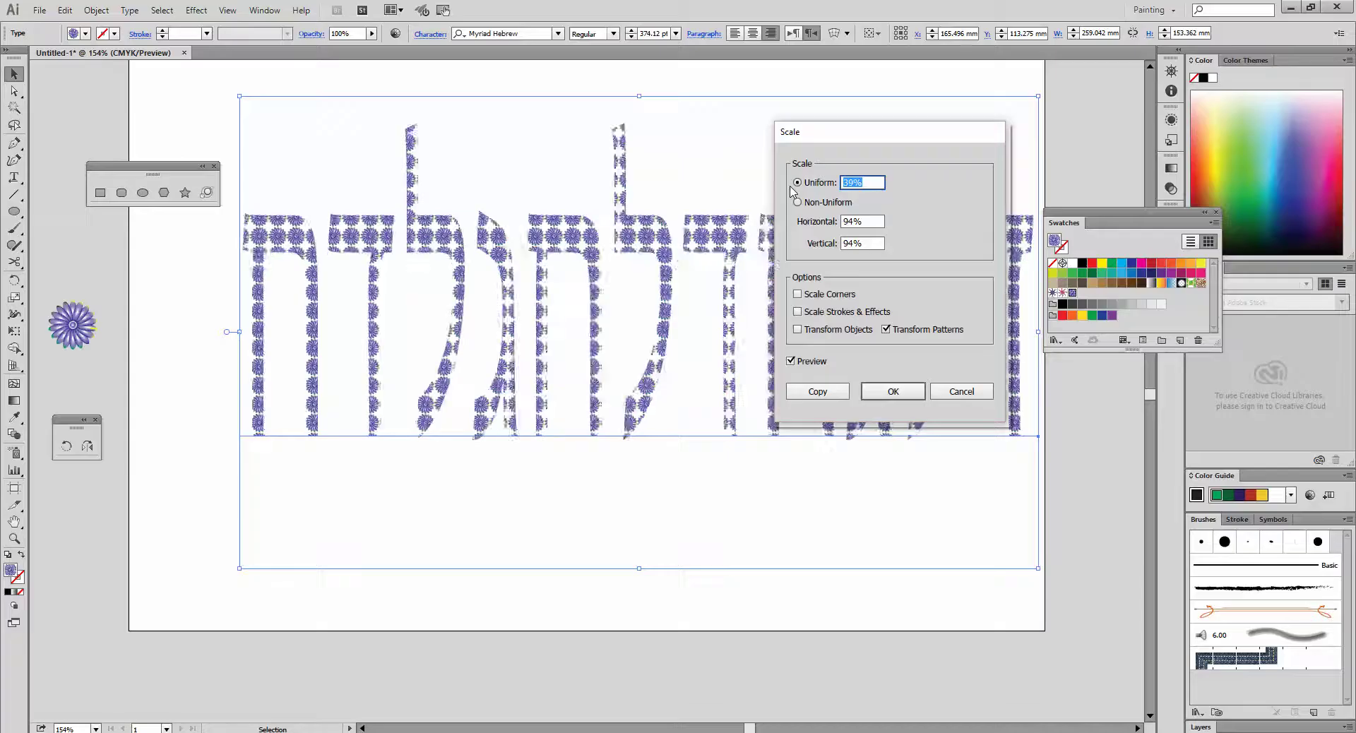
key("Down")
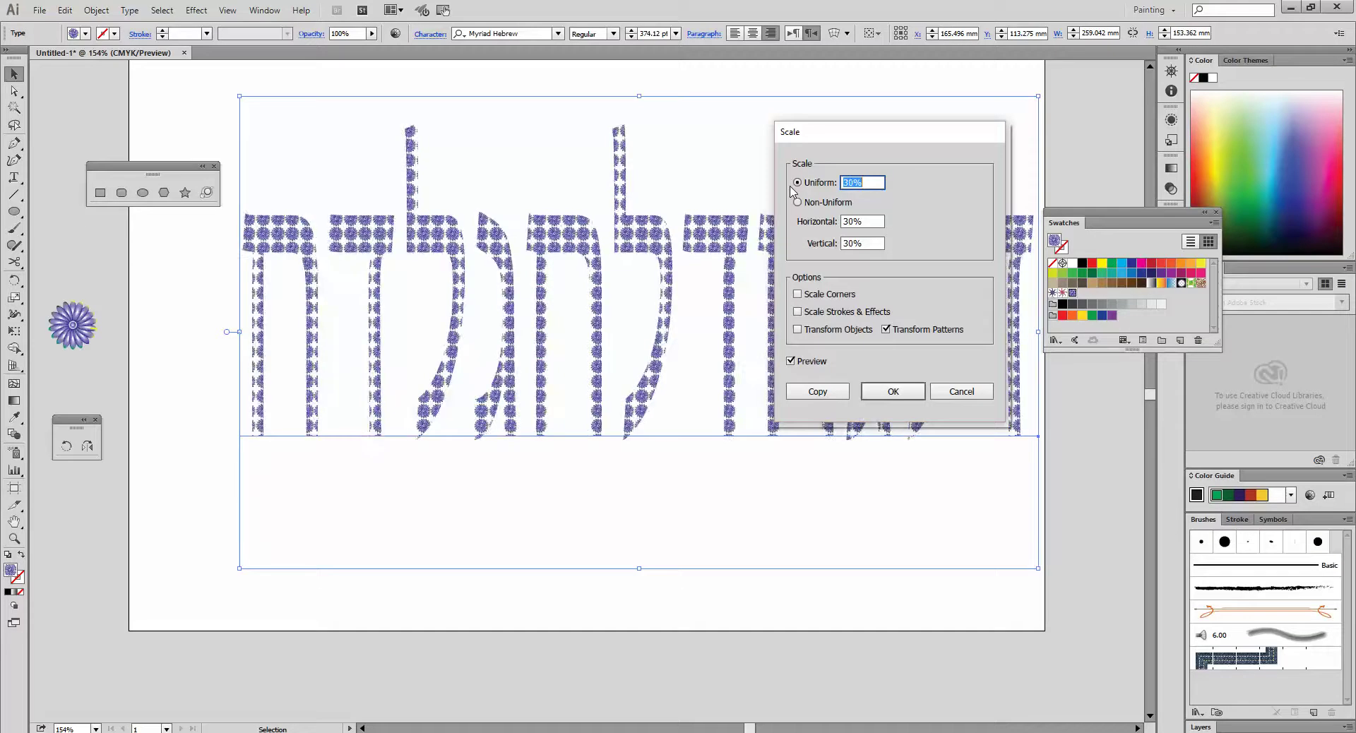
left_click(891, 393)
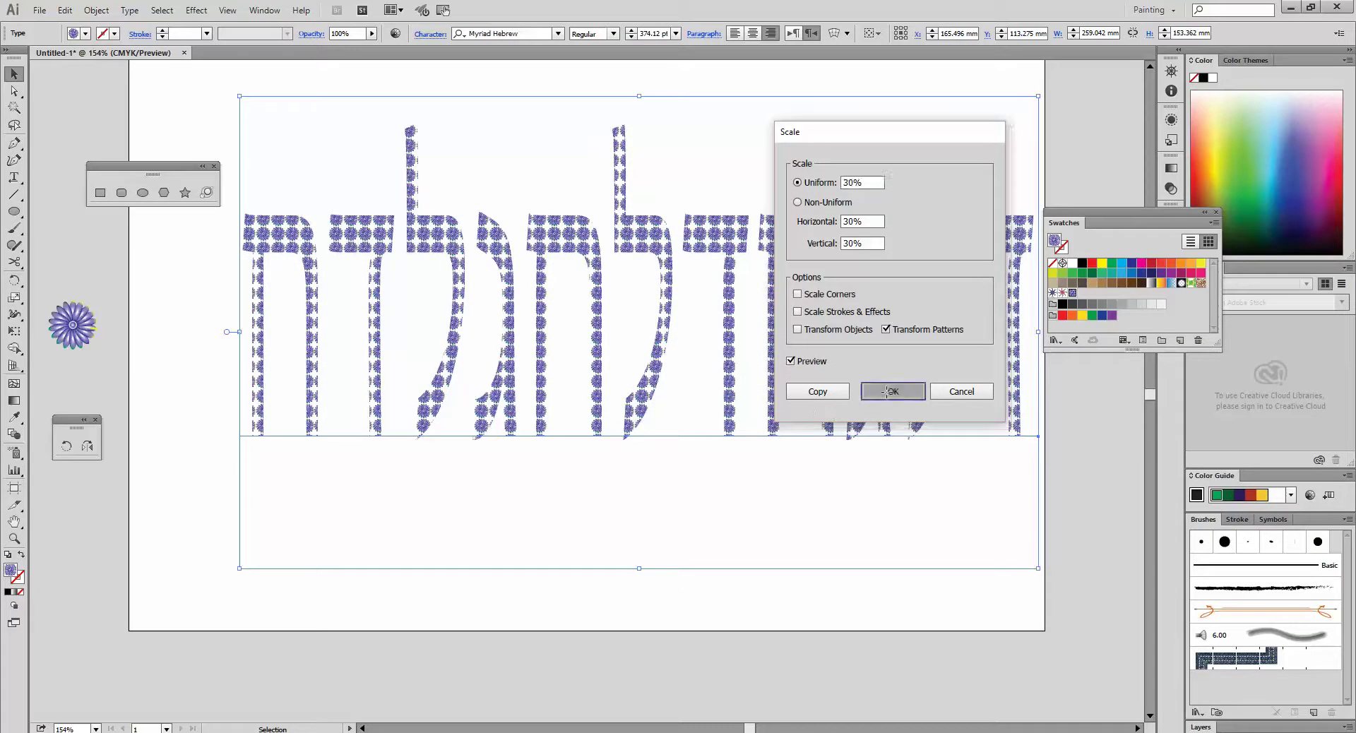
- Move the patterned text slightly left on the artboard and outline it with a 3 pt black stroke
left_click_drag(719, 305, 675, 311)
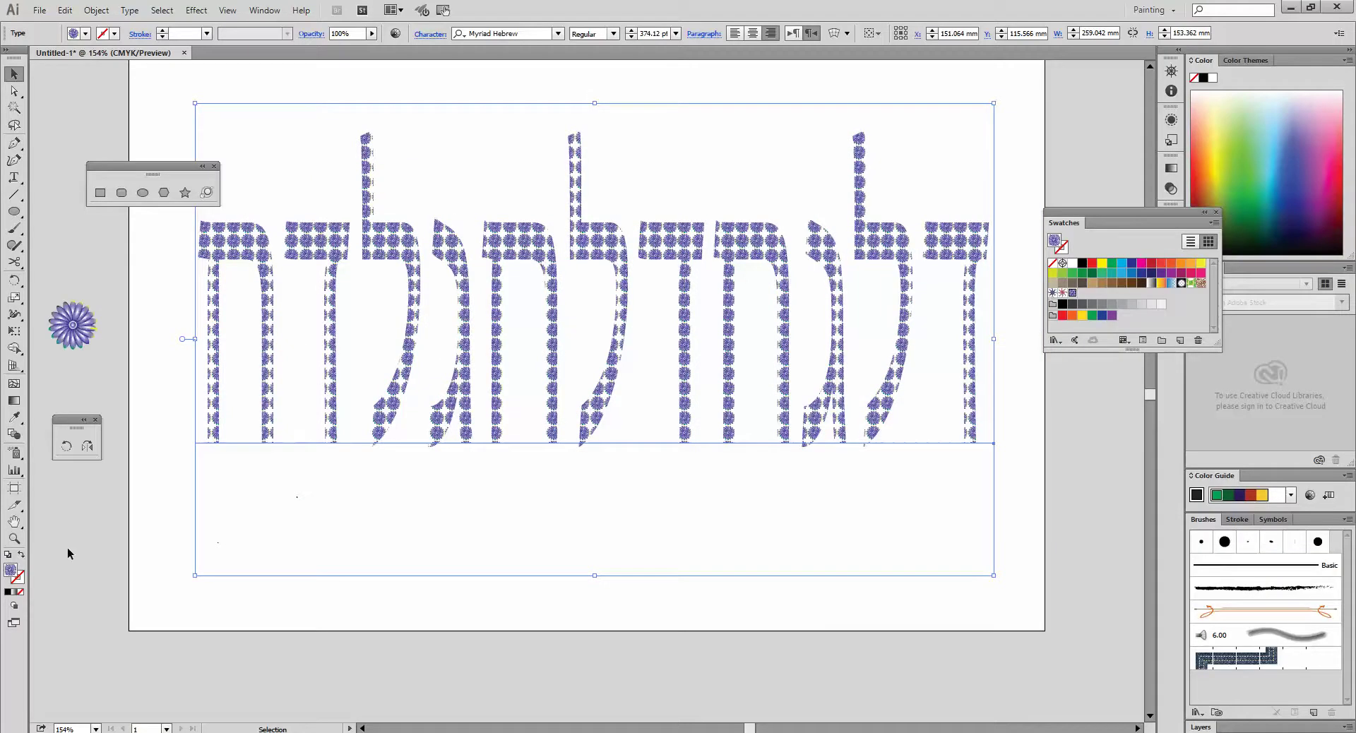
left_click(21, 581)
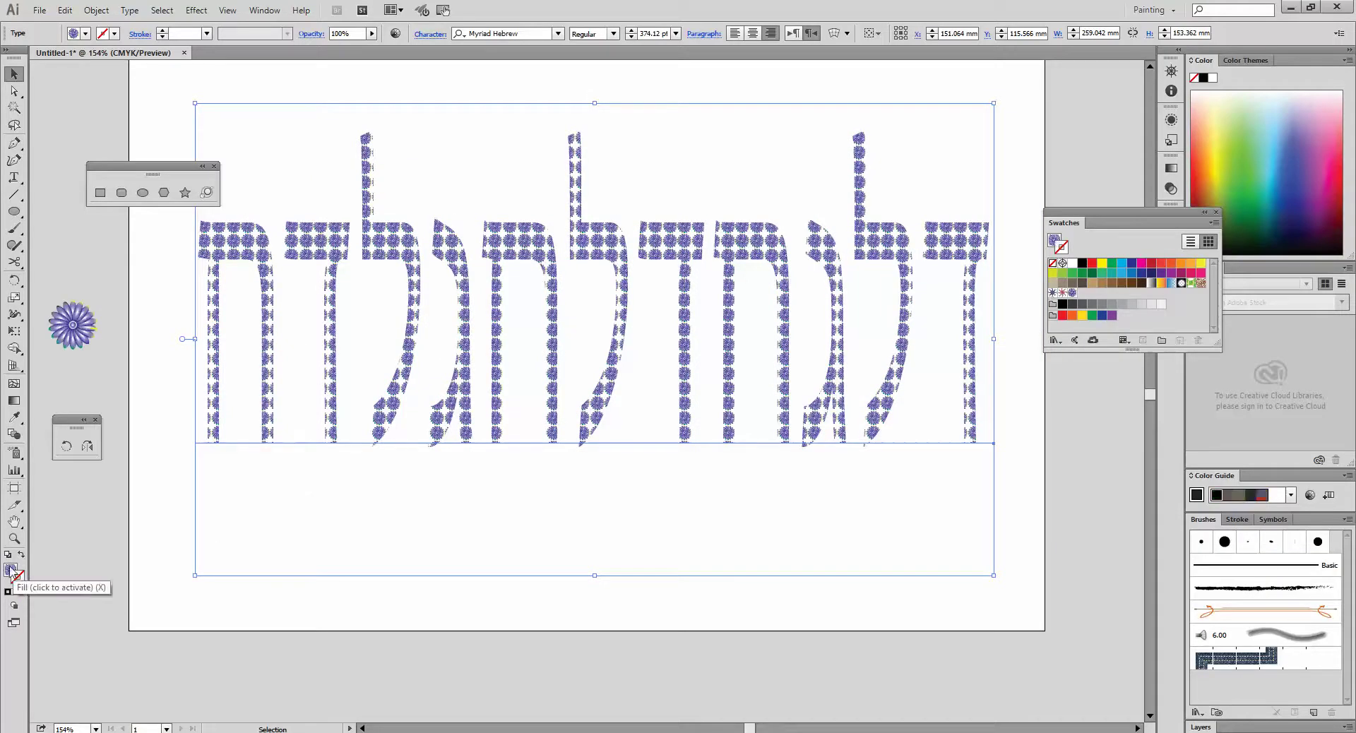
left_click(1082, 264)
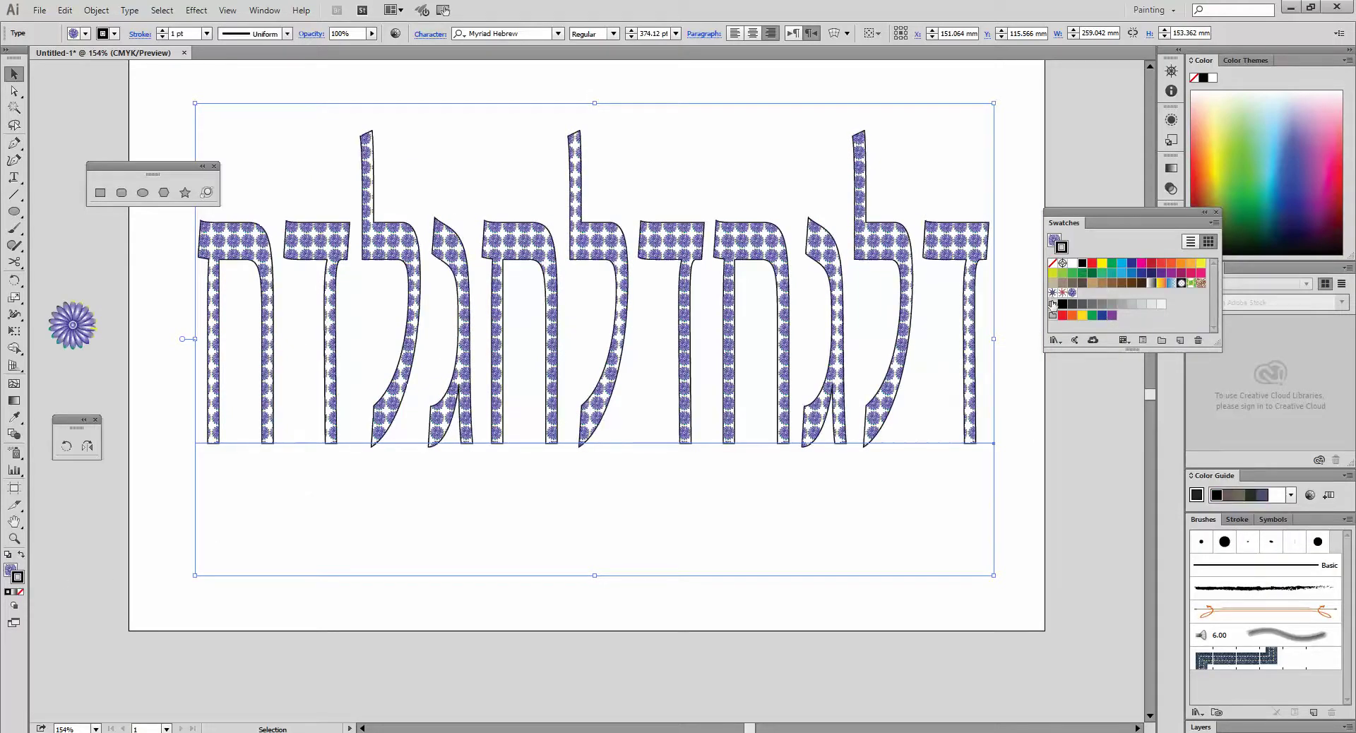
left_click(206, 33)
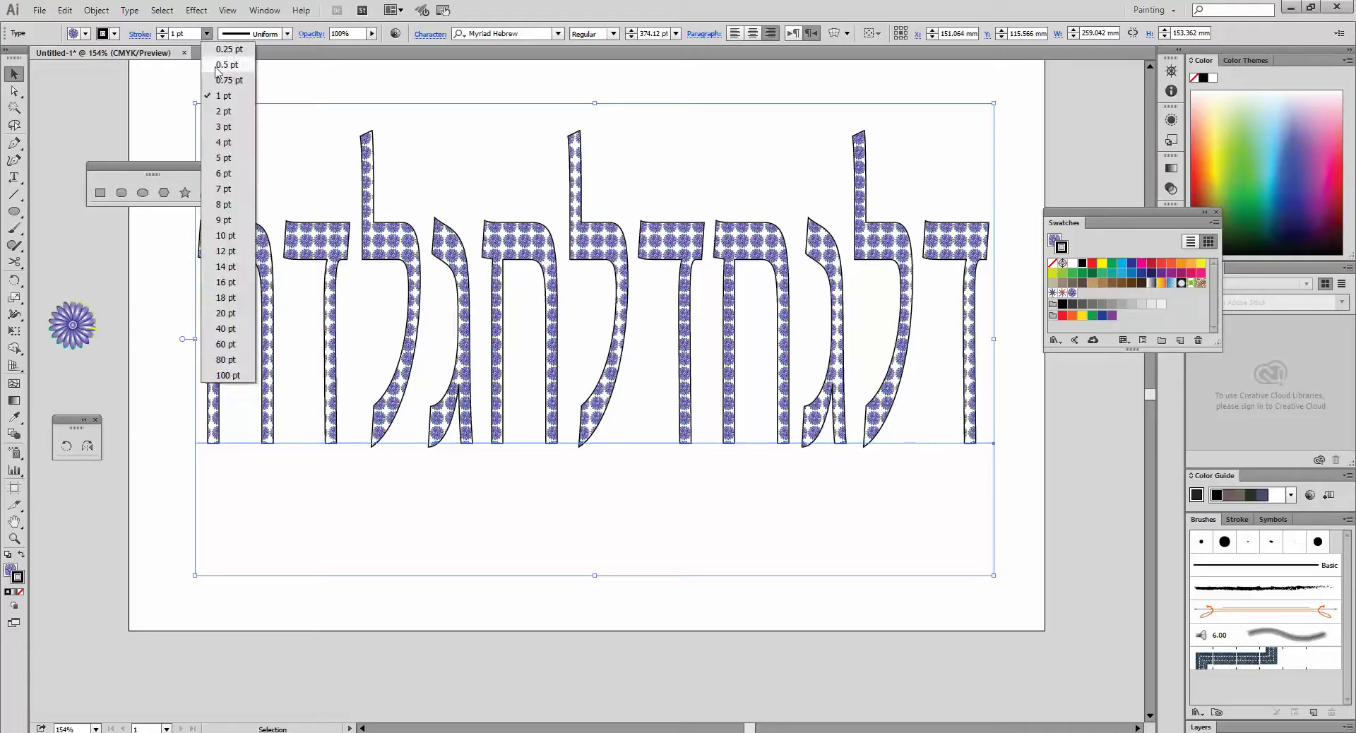
left_click(224, 127)
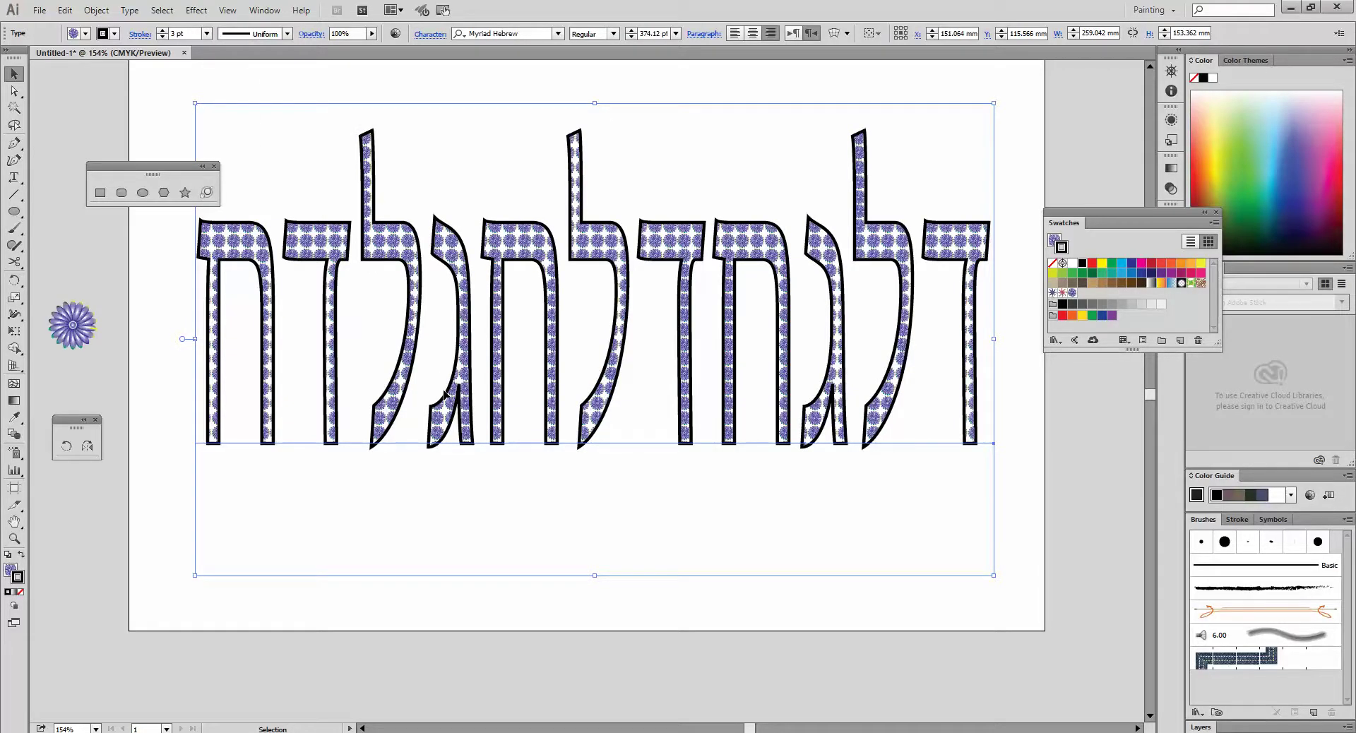
scroll(571, 399, "up", 3)
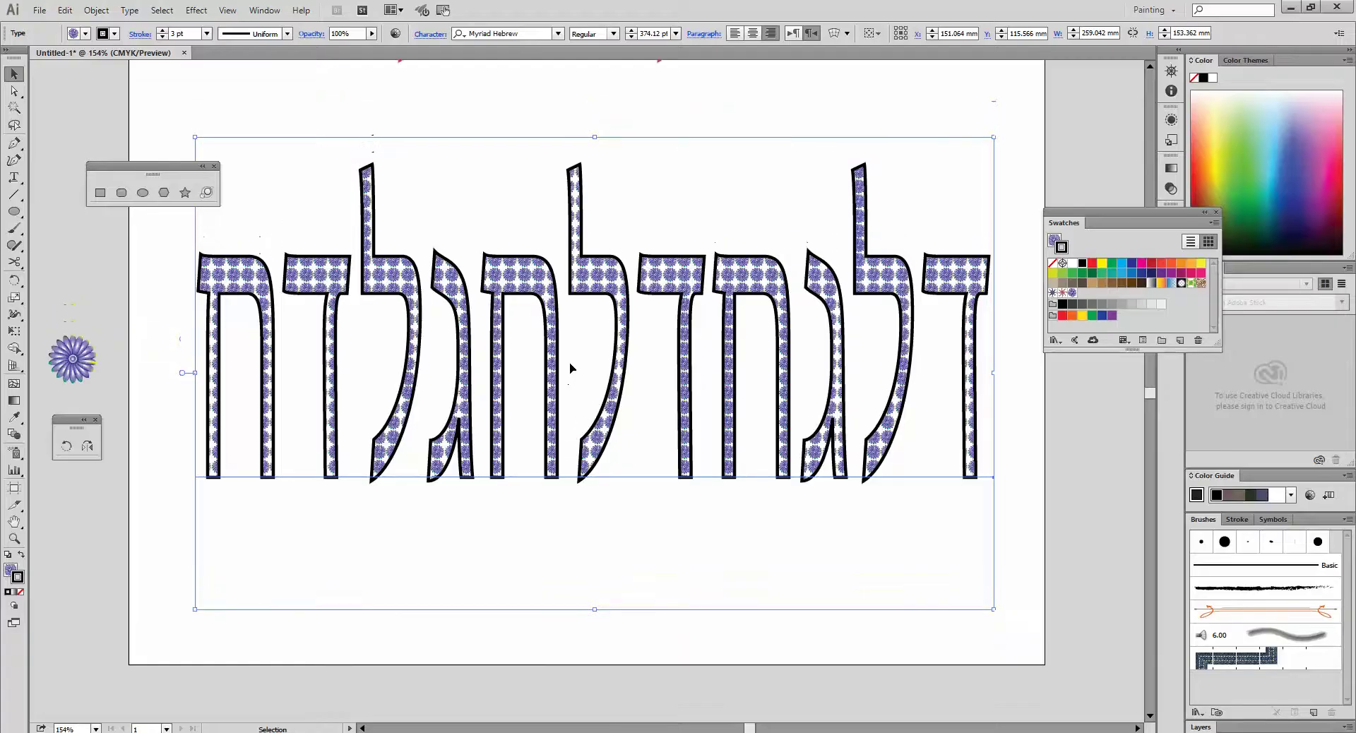